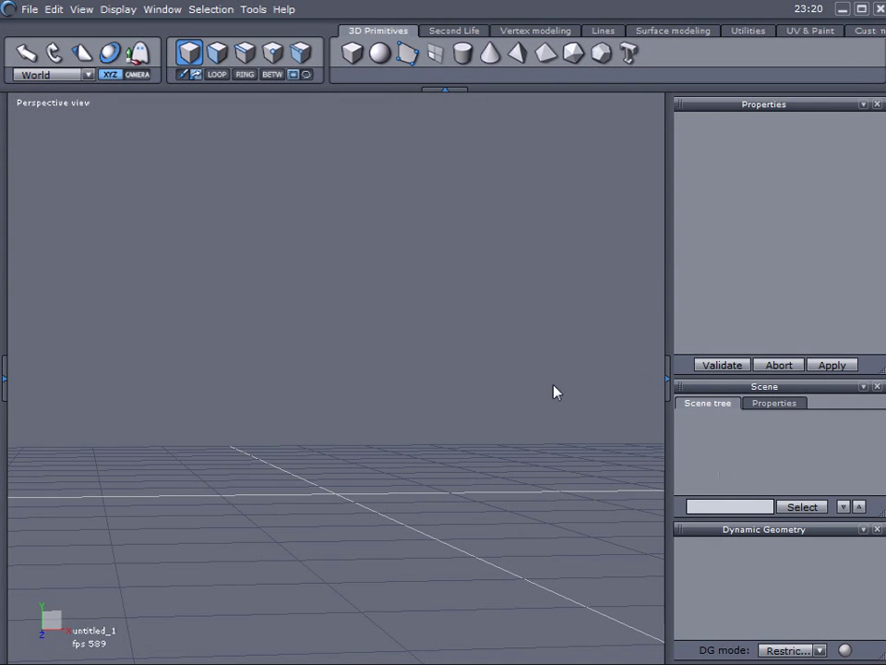
- Create a cube near the scene origin and flatten it vertically into a square slab about 6.28 wide and 0.22 thick
mouse_move(421, 382)
middle_down()
mouse_move(398, 416)
mouse_move(429, 369)
middle_up()
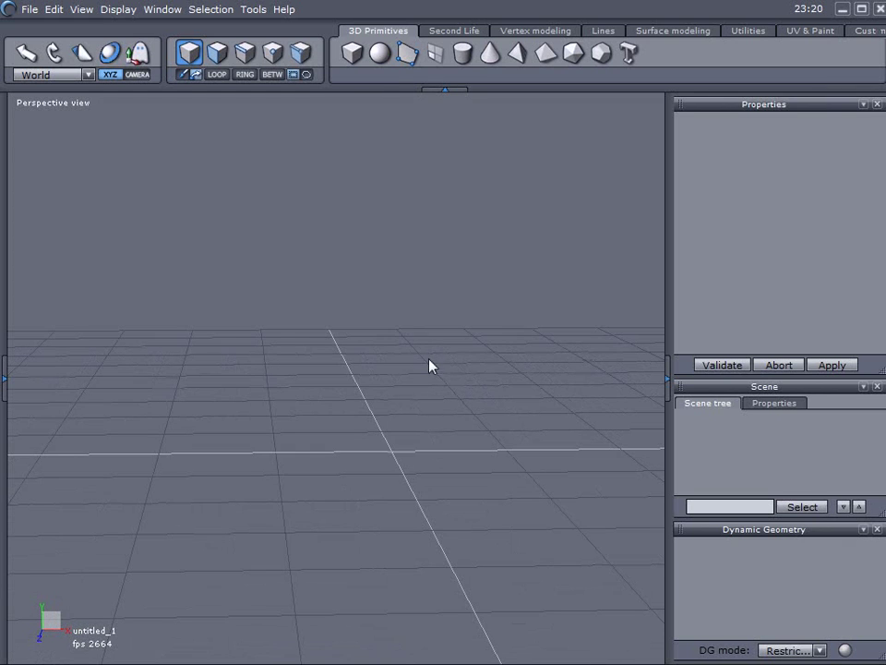
click(352, 53)
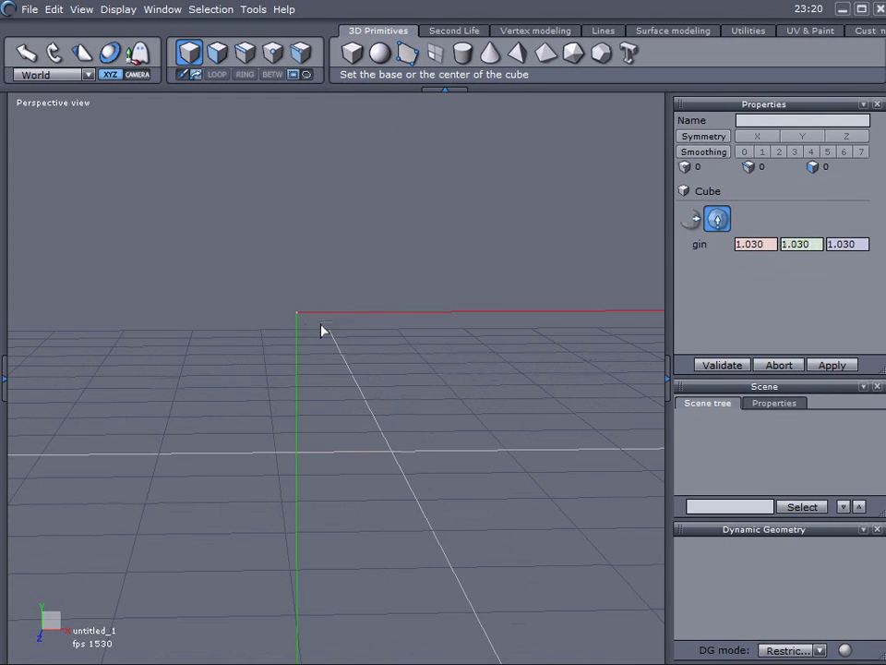
click(295, 383)
click(443, 382)
middle_drag(485, 401, 434, 342)
drag(294, 334, 293, 388)
middle_drag(218, 336, 229, 457)
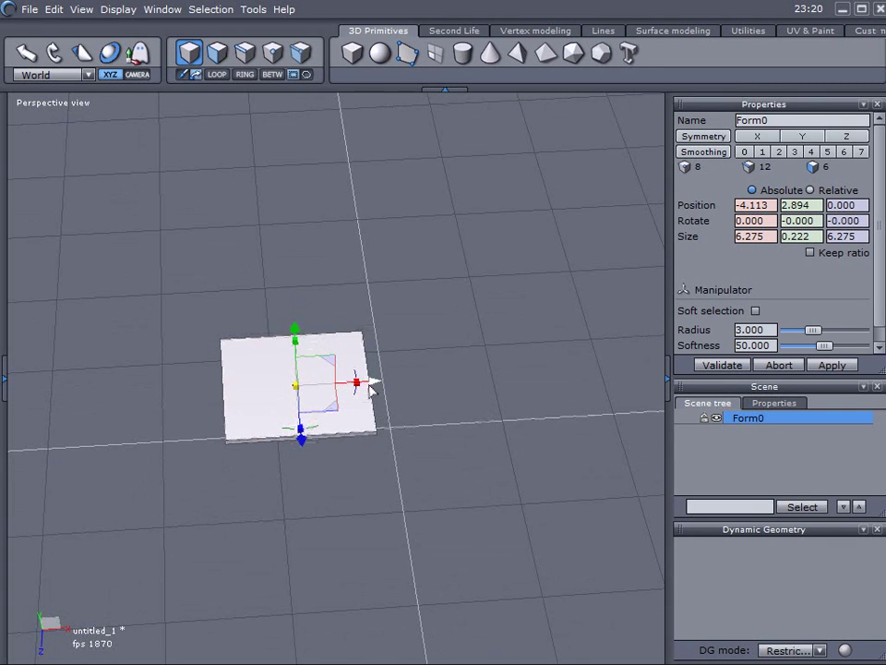
- Stretch the slab along X to about 10.99 and lock it in the scene
drag(360, 386, 406, 398)
middle_drag(398, 468, 445, 302)
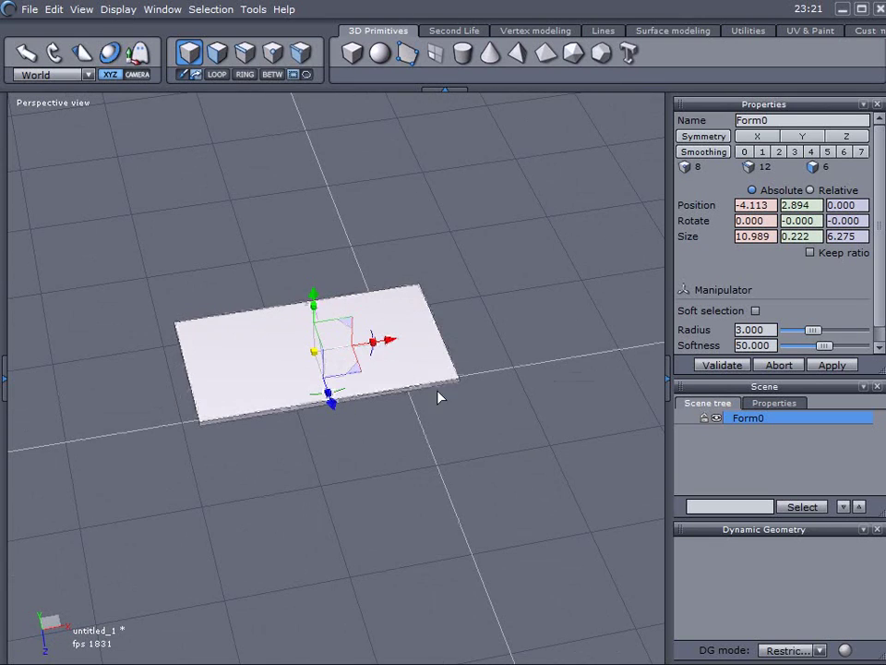
middle_drag(530, 368, 451, 261)
middle_drag(440, 445, 461, 407)
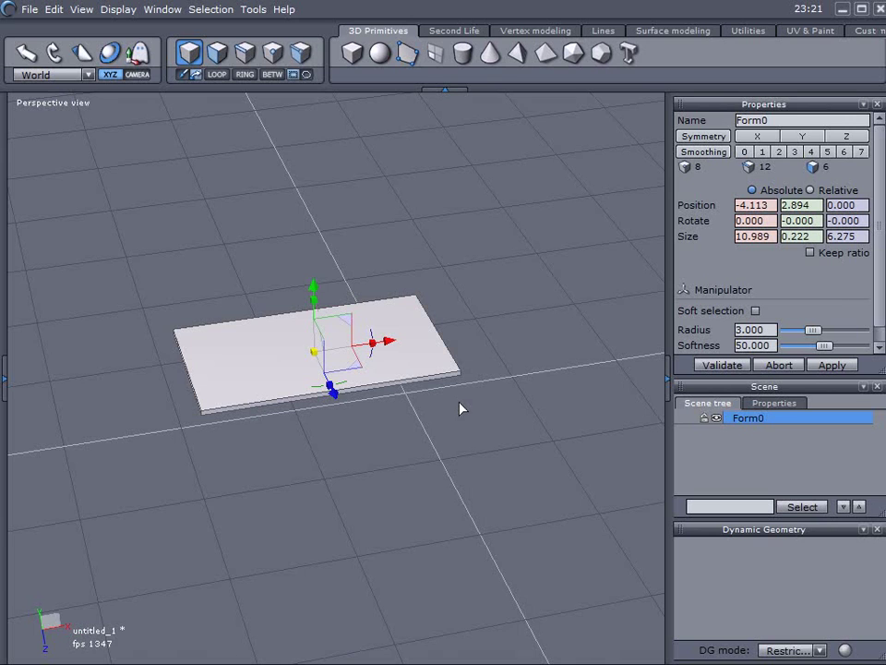
middle_drag(460, 414, 498, 417)
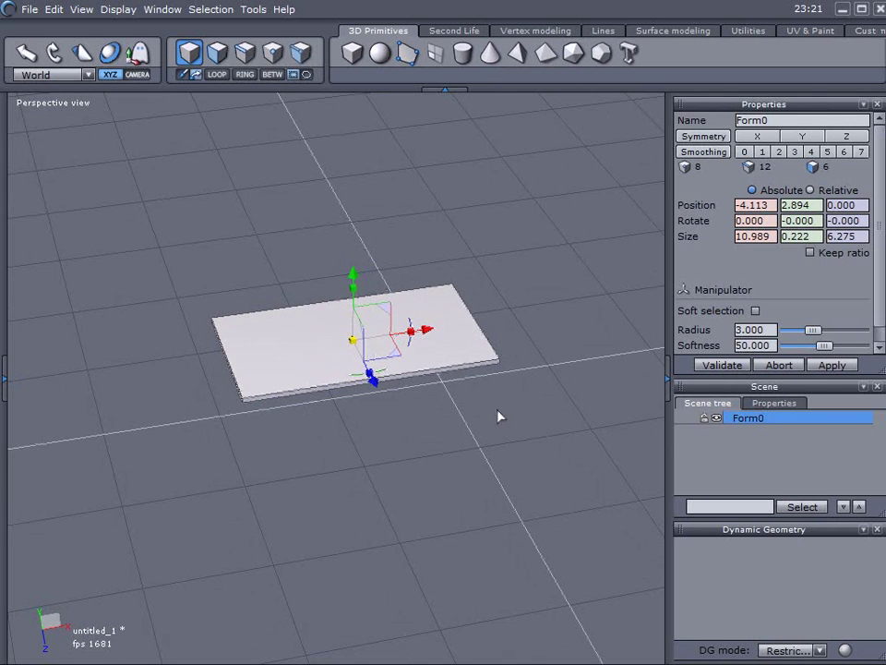
click(705, 418)
- In the top view, create a one-cell grid about 11 by 6.3 over the slab's outline, and hide the slab
middle_drag(647, 438, 139, 202)
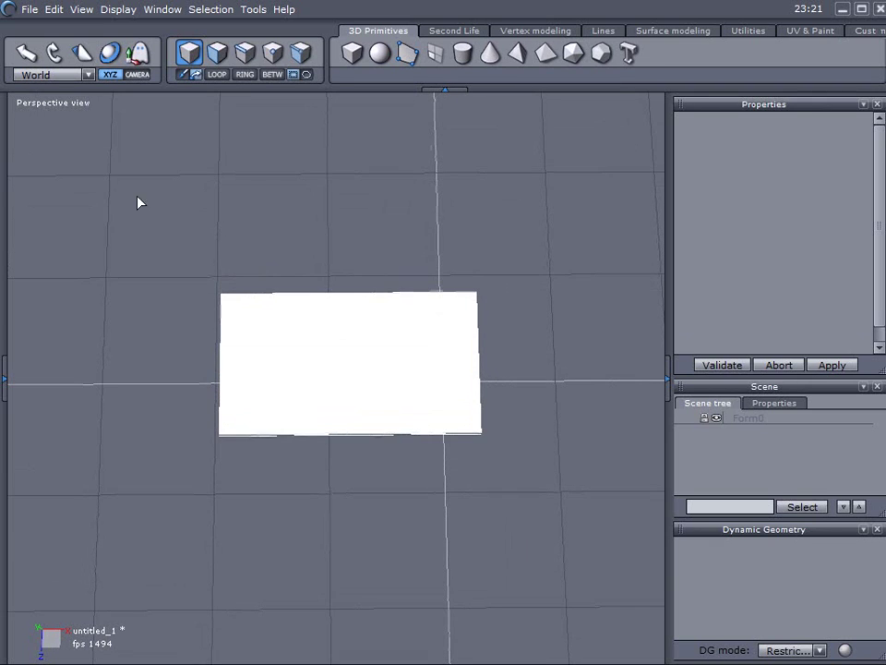
click(53, 109)
click(41, 189)
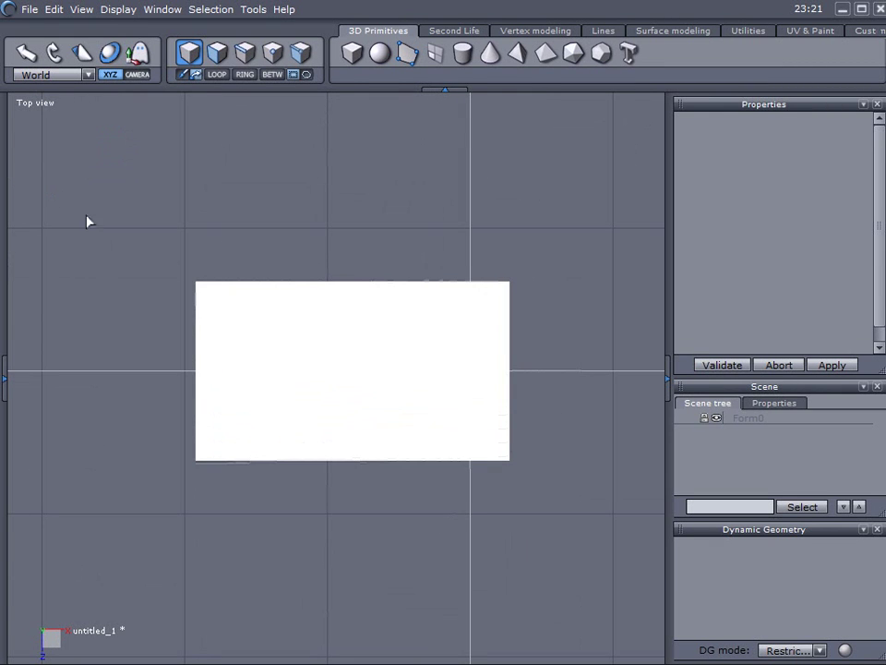
click(434, 52)
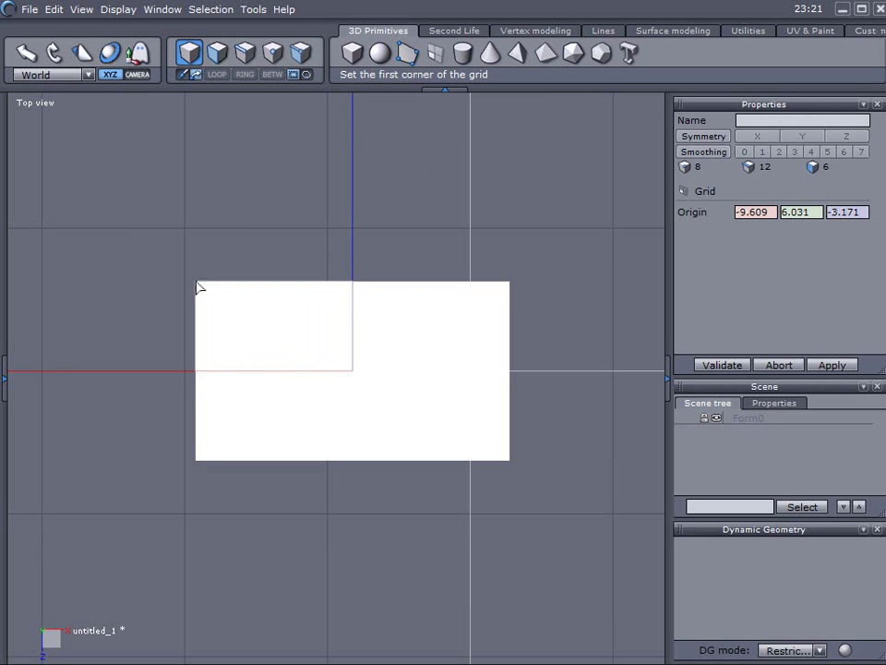
drag(197, 288, 511, 467)
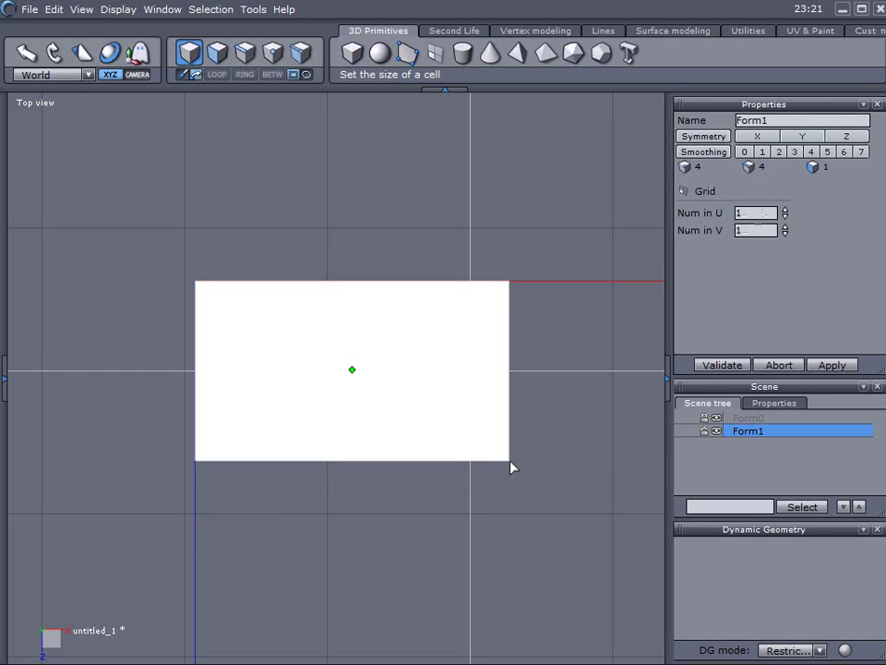
click(723, 365)
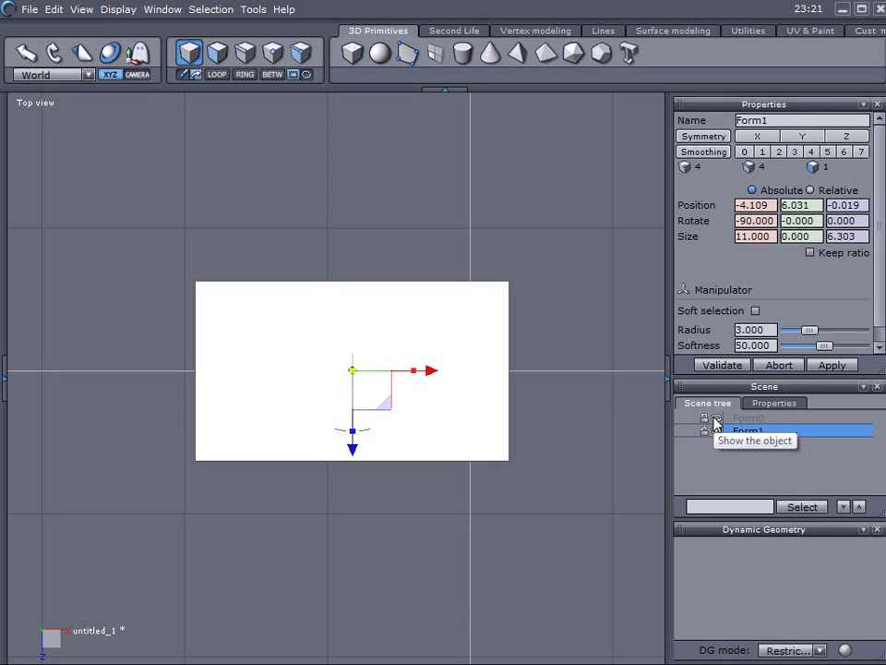
scroll(431, 334, up, 2)
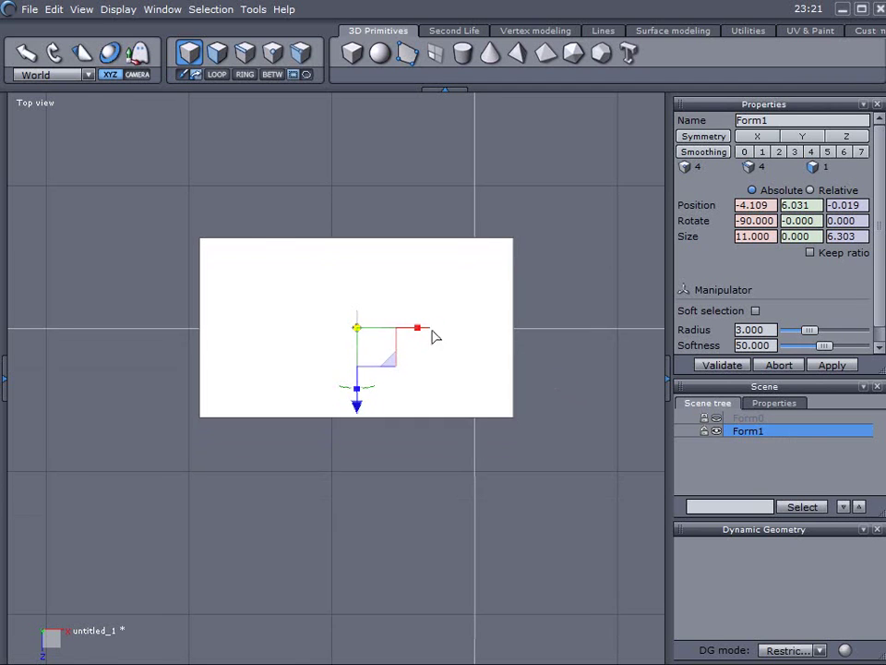
- Subdivide all faces of the grid three times with quad tessellation into an 8 by 8 mesh
click(217, 53)
click(303, 285)
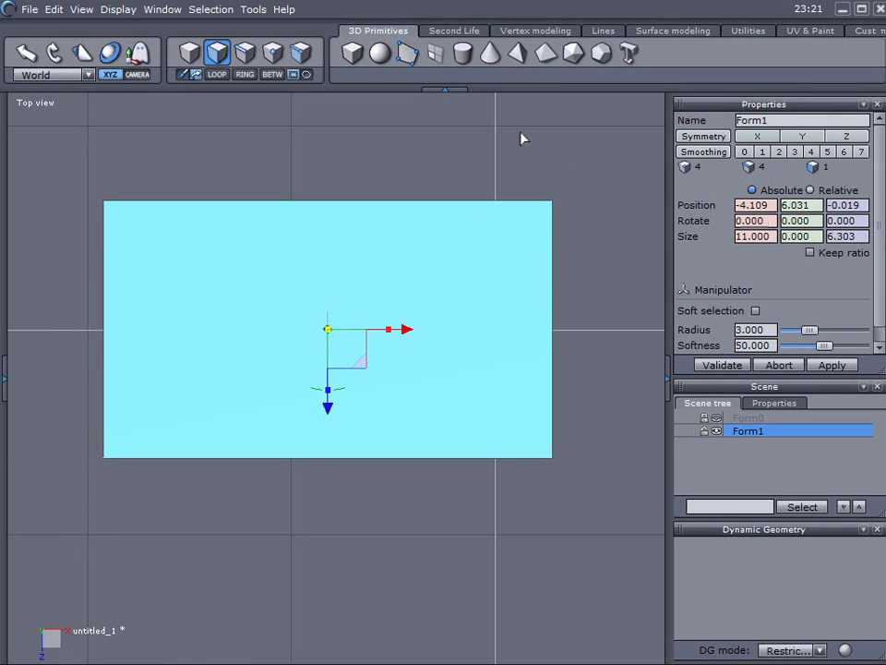
click(523, 35)
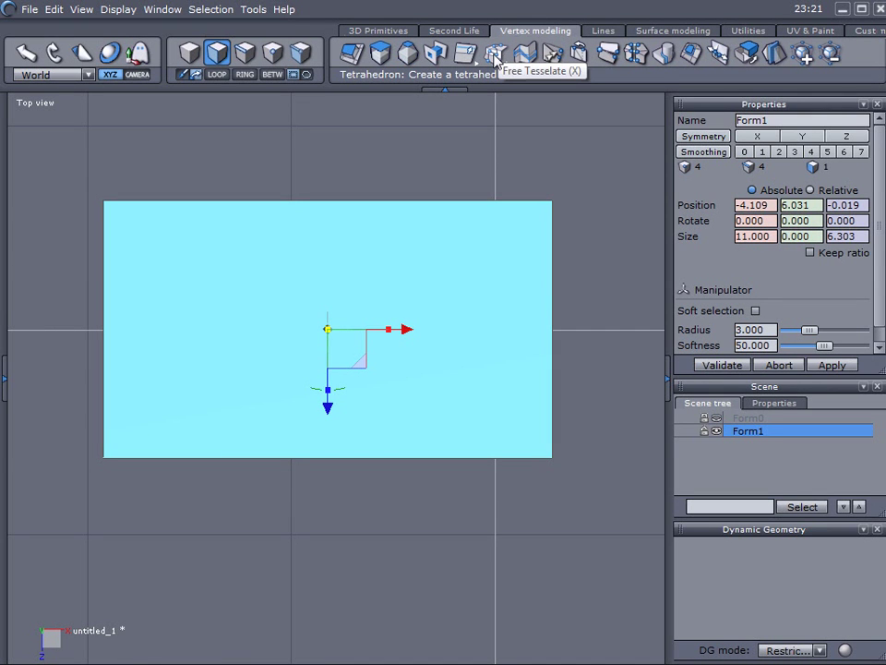
drag(496, 61, 500, 173)
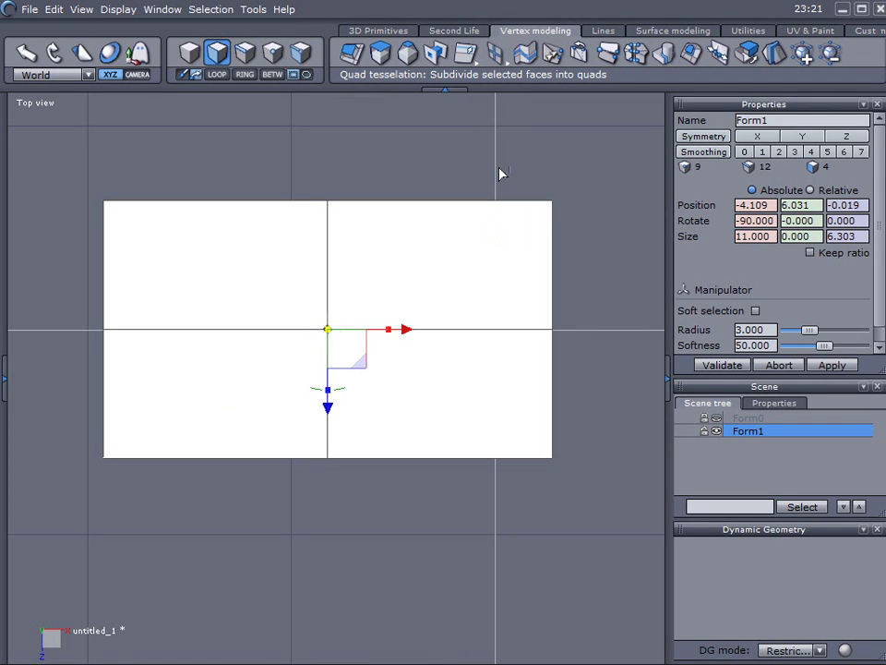
drag(73, 153, 625, 493)
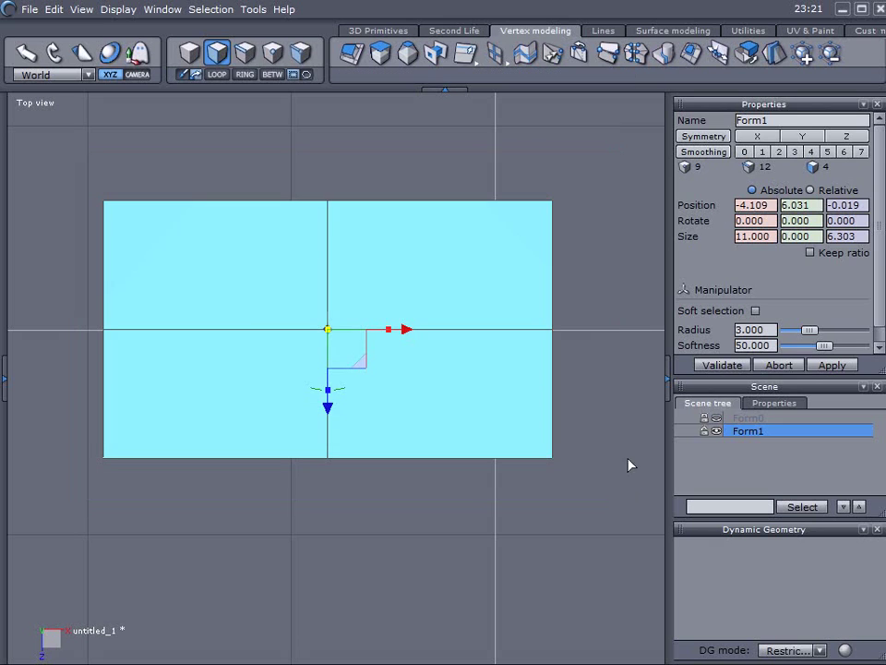
drag(495, 52, 497, 172)
drag(80, 164, 607, 534)
drag(495, 53, 496, 170)
click(515, 261)
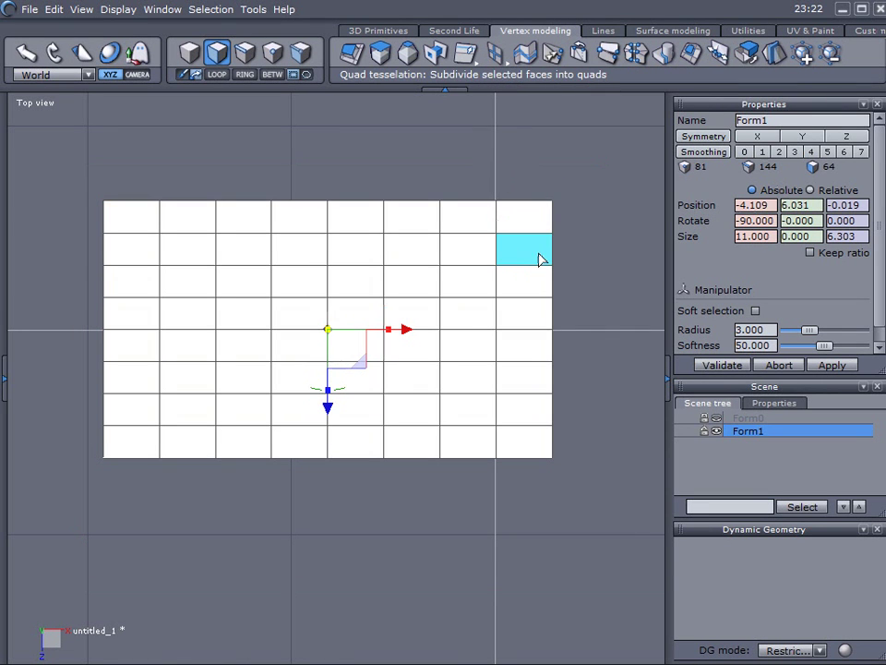
click(575, 276)
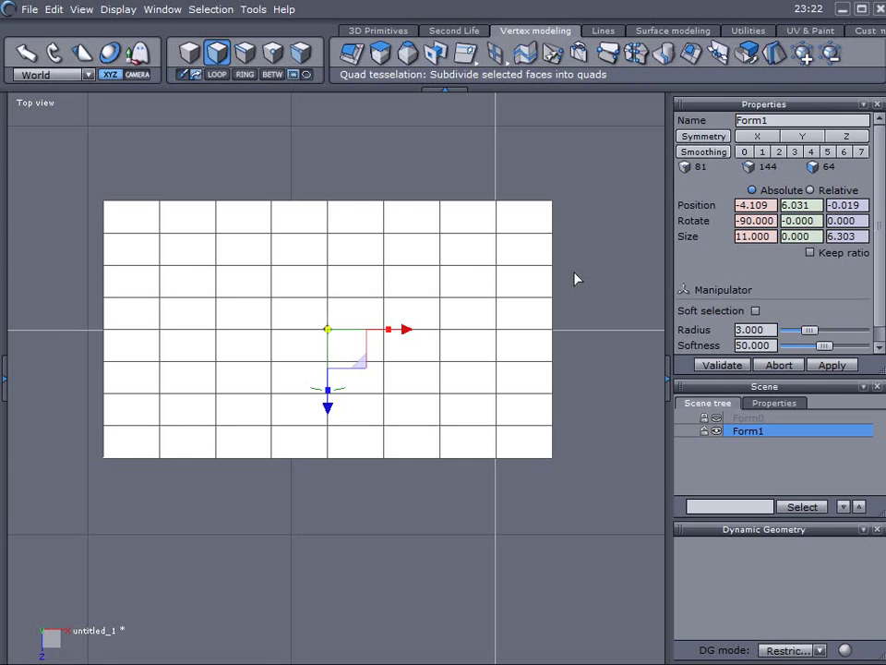
click(533, 315)
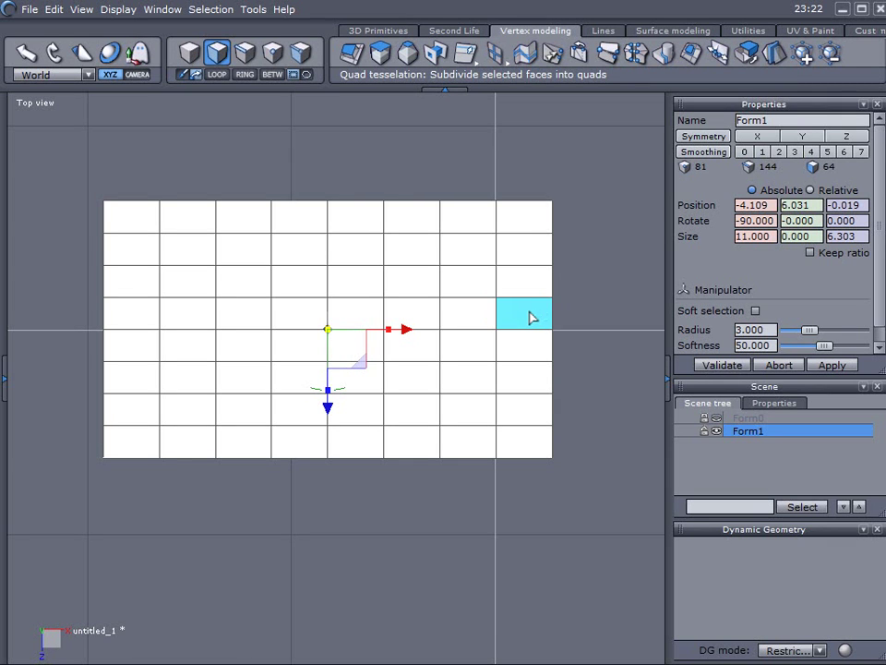
- Show the slab in the perspective view and lower the grid above it to a Y position of about 3.65
click(52, 141)
click(28, 105)
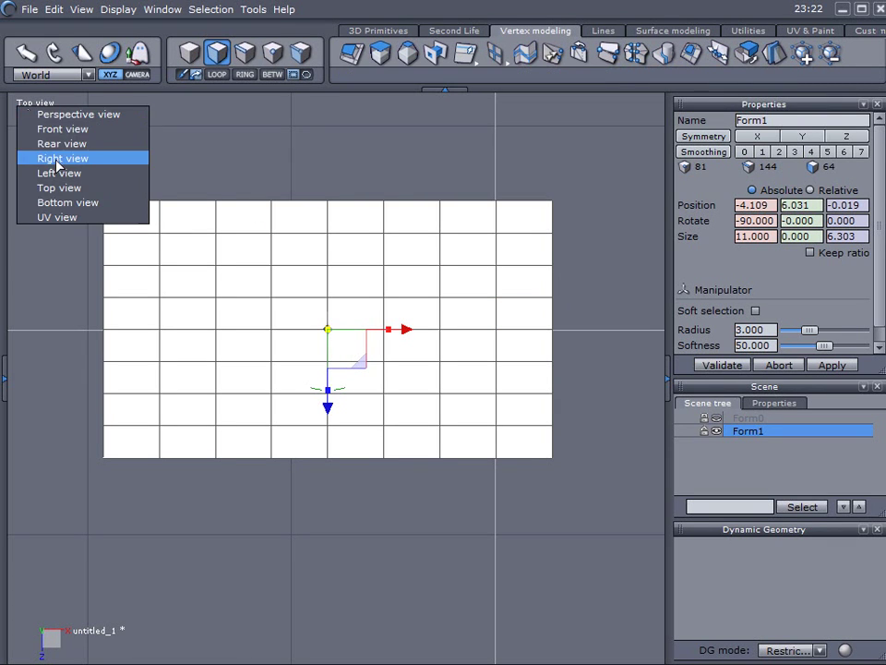
click(61, 117)
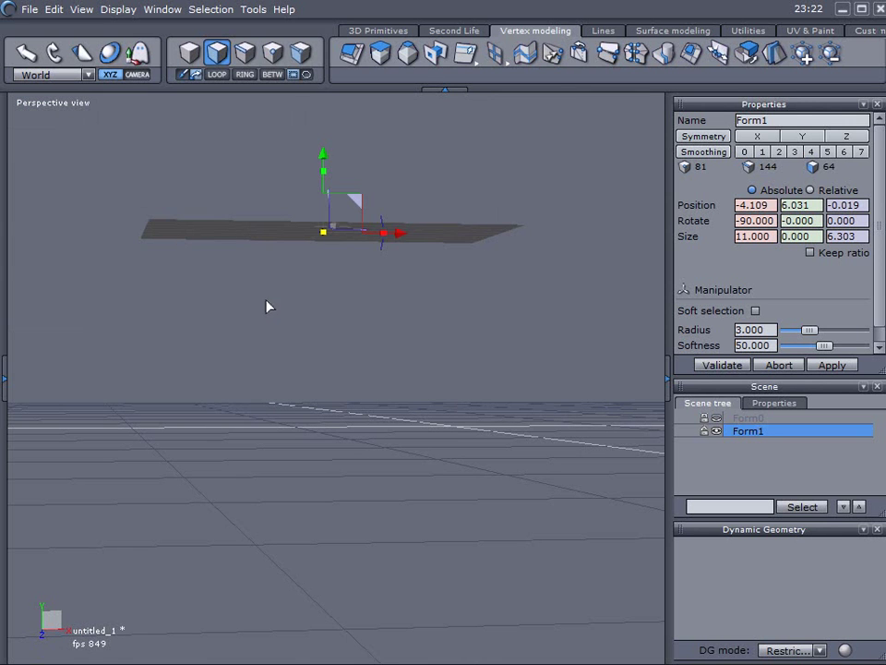
right_drag(263, 303, 397, 355)
click(716, 417)
drag(325, 161, 292, 220)
- In the right view, lower the grid onto the slab's upper surface at Y about 3.01 and centre it along Z
click(19, 105)
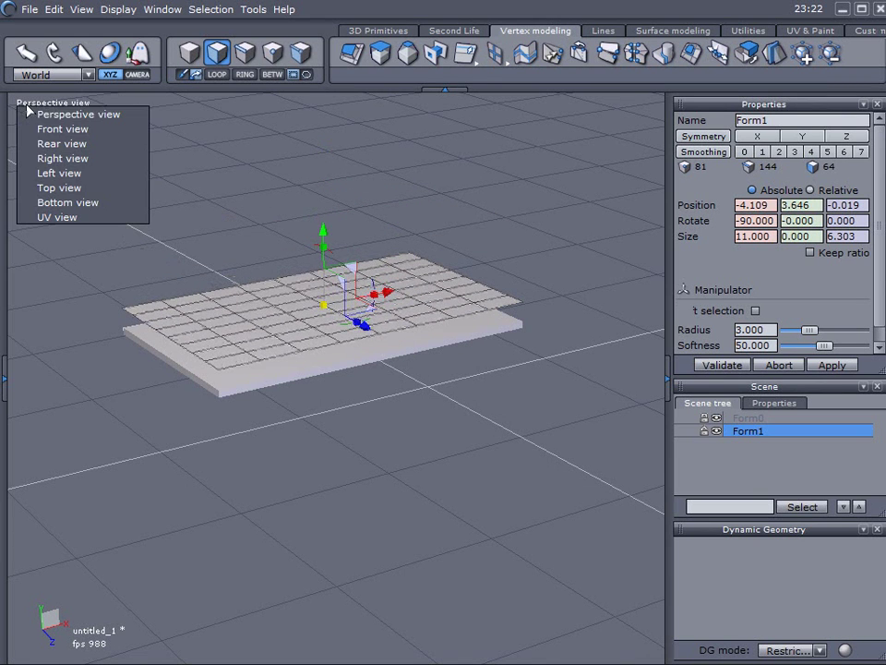
click(67, 158)
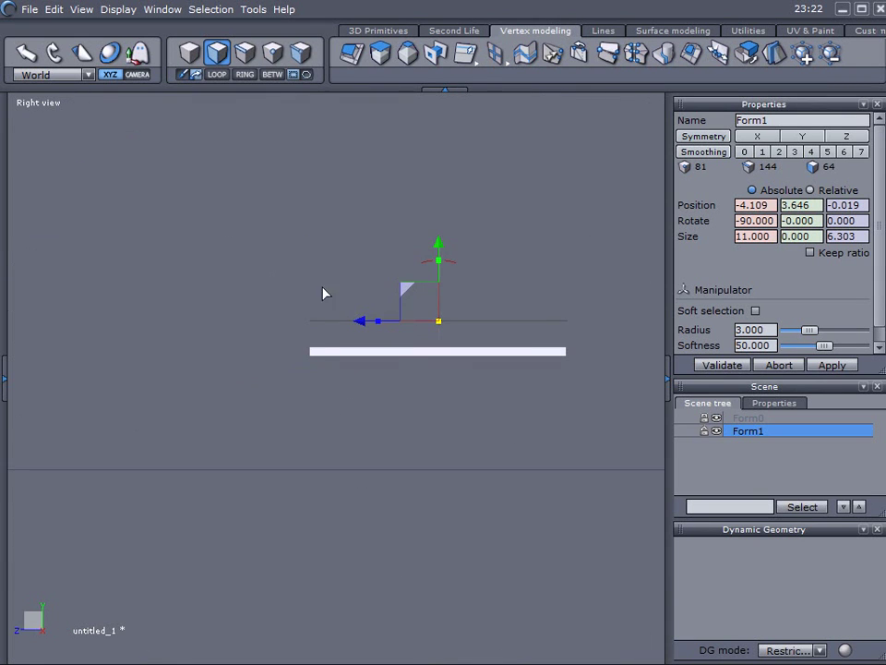
middle_drag(416, 351, 363, 319)
drag(374, 192, 373, 236)
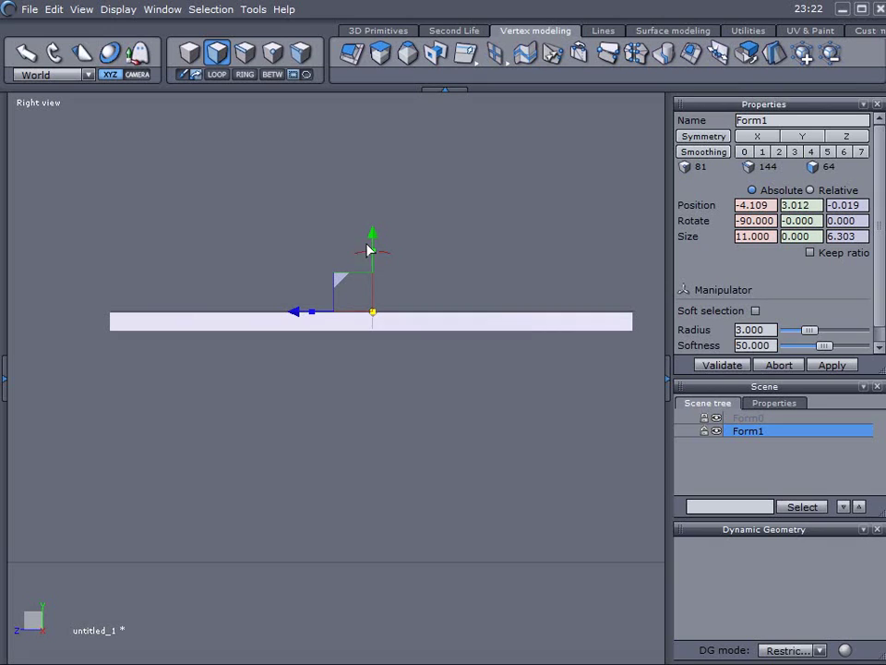
drag(298, 314, 295, 313)
- Return to the perspective view and hide the slab beneath the grid
click(38, 106)
click(56, 113)
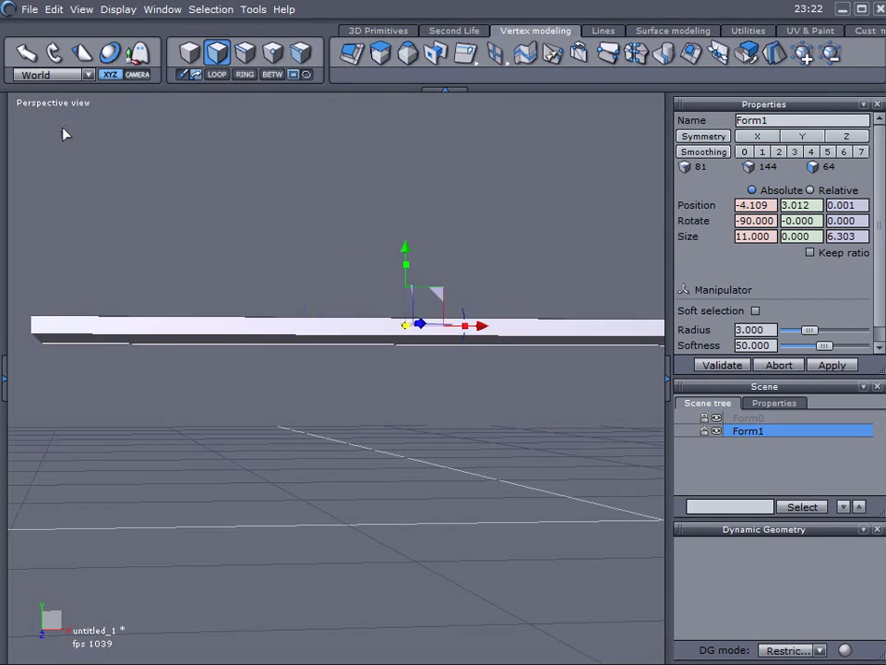
click(726, 420)
middle_drag(480, 402, 475, 441)
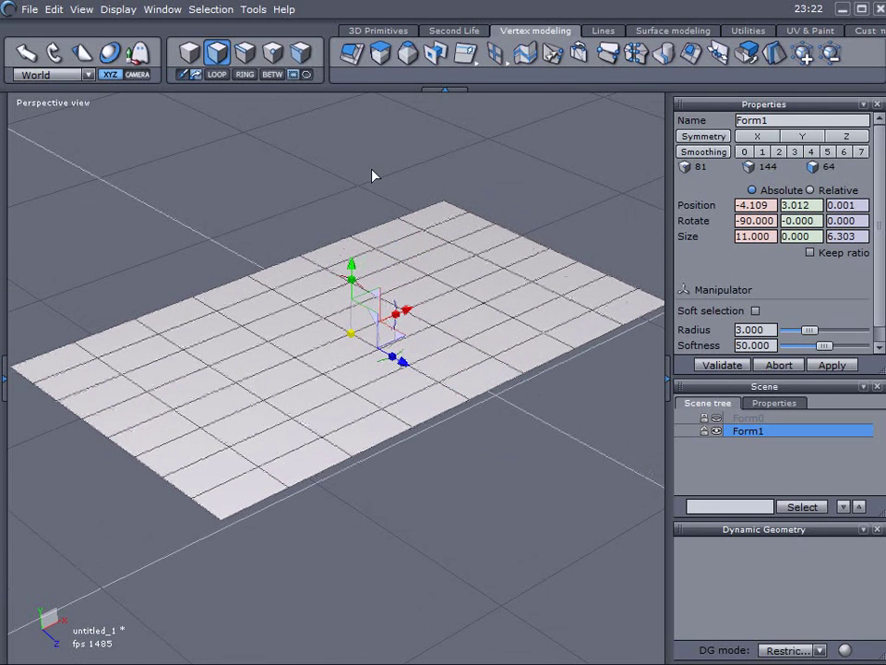
- Select all outer border edges of the grid
click(245, 51)
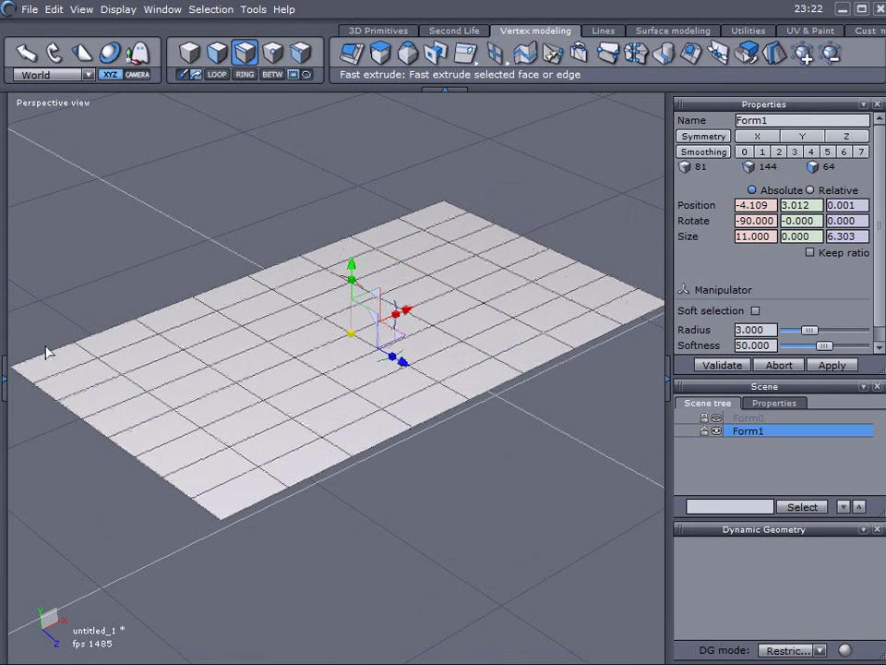
click(26, 374)
double_click(26, 374)
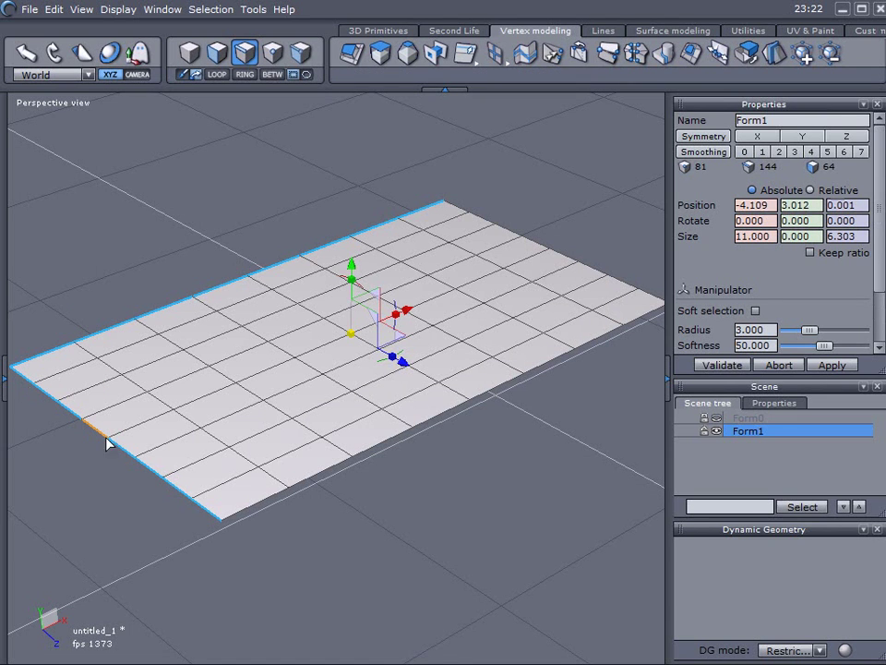
shift+double_click(659, 292)
middle_drag(497, 443, 521, 404)
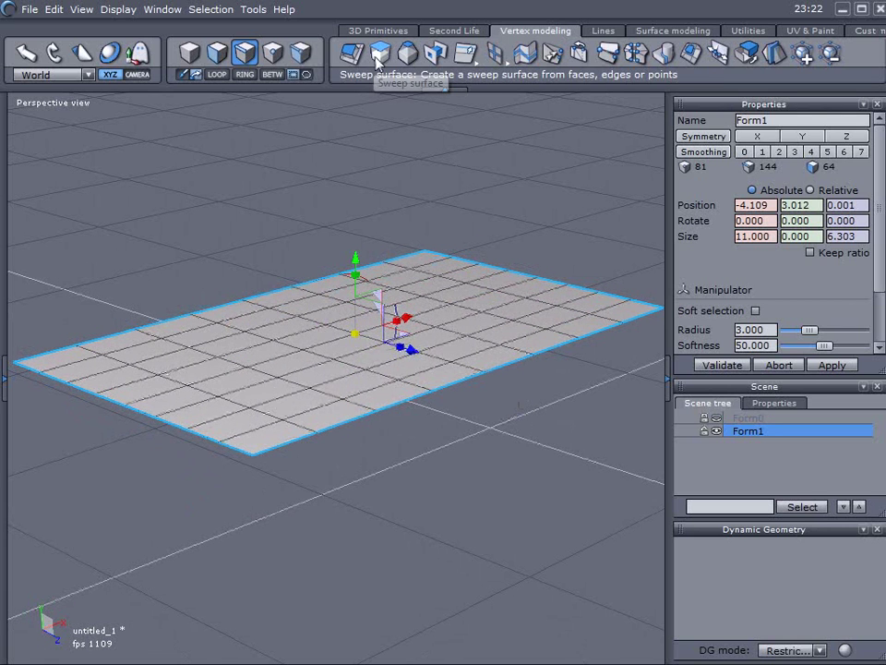
- Extrude the border edges straight down to form sides about 4.67 high, and deselect them
drag(356, 260, 356, 429)
middle_drag(504, 403, 505, 316)
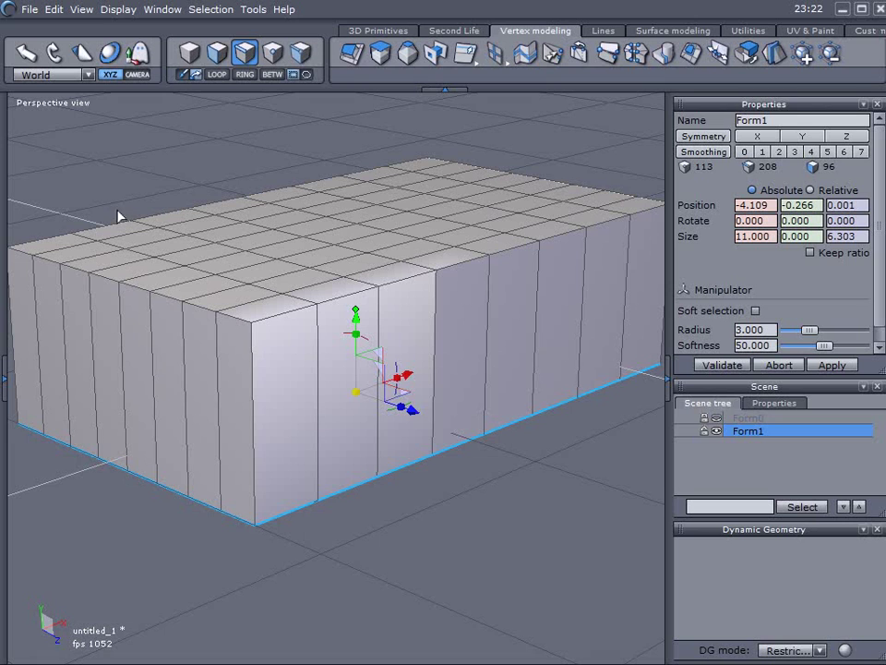
drag(356, 319, 343, 388)
key(Escape)
click(559, 529)
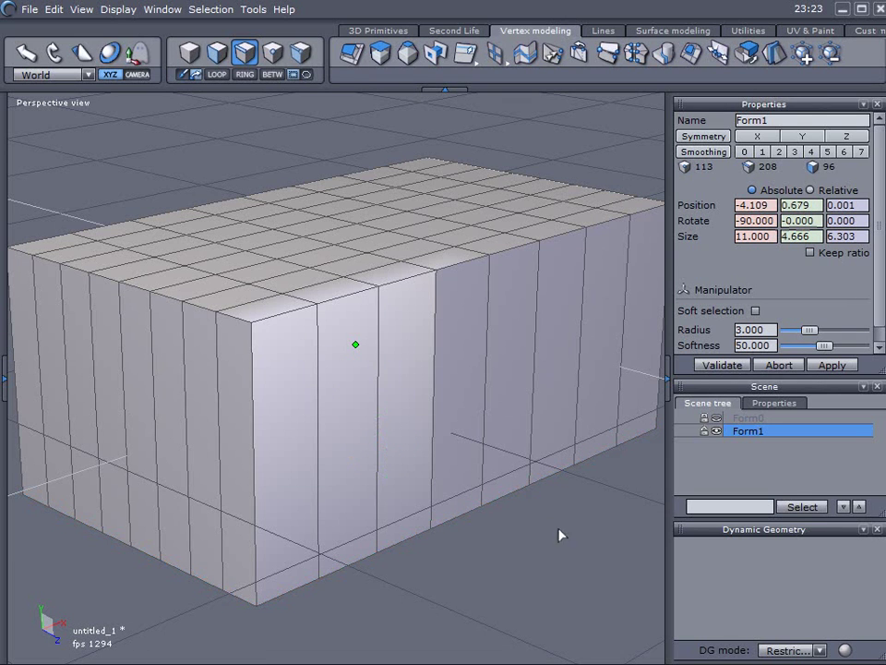
key(u)
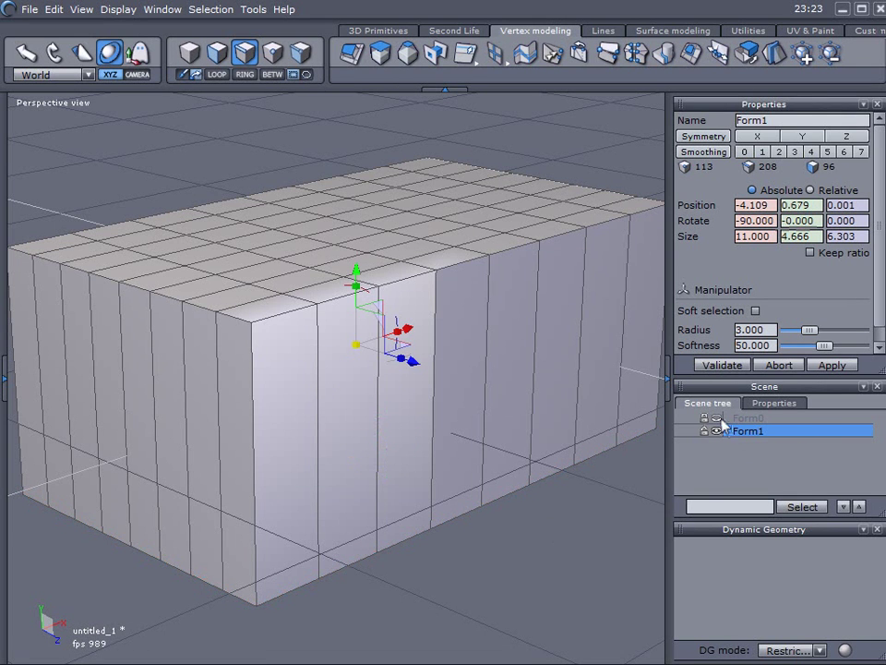
- Hide the floor grid and collapse the Dynamic Geometry section
click(768, 404)
click(685, 477)
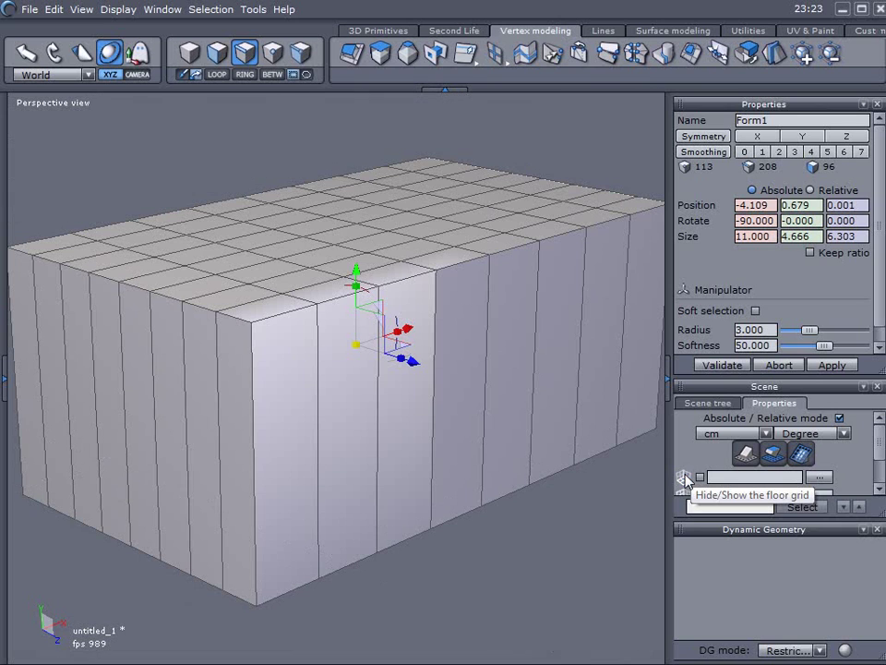
click(864, 530)
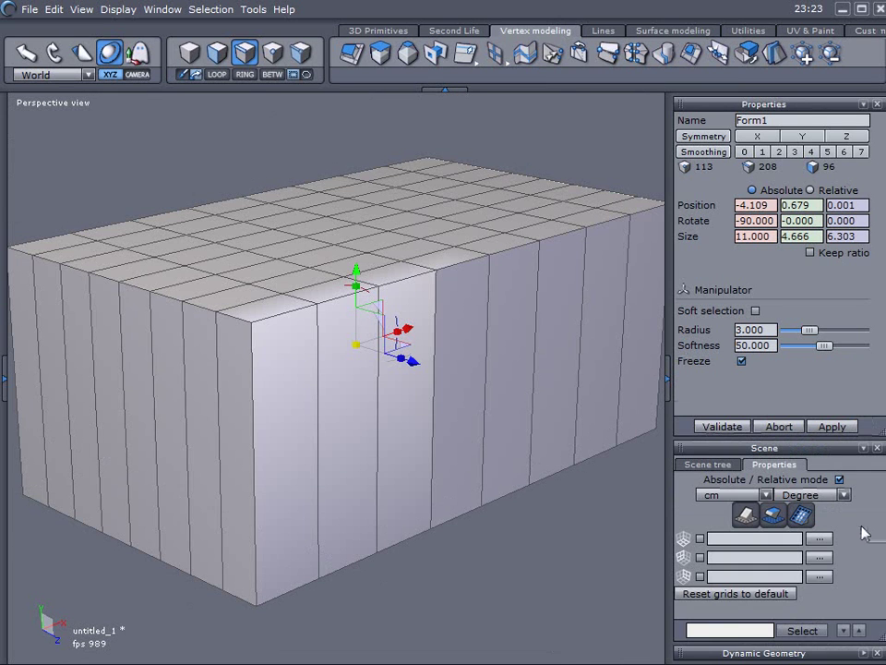
middle_drag(562, 445, 543, 395)
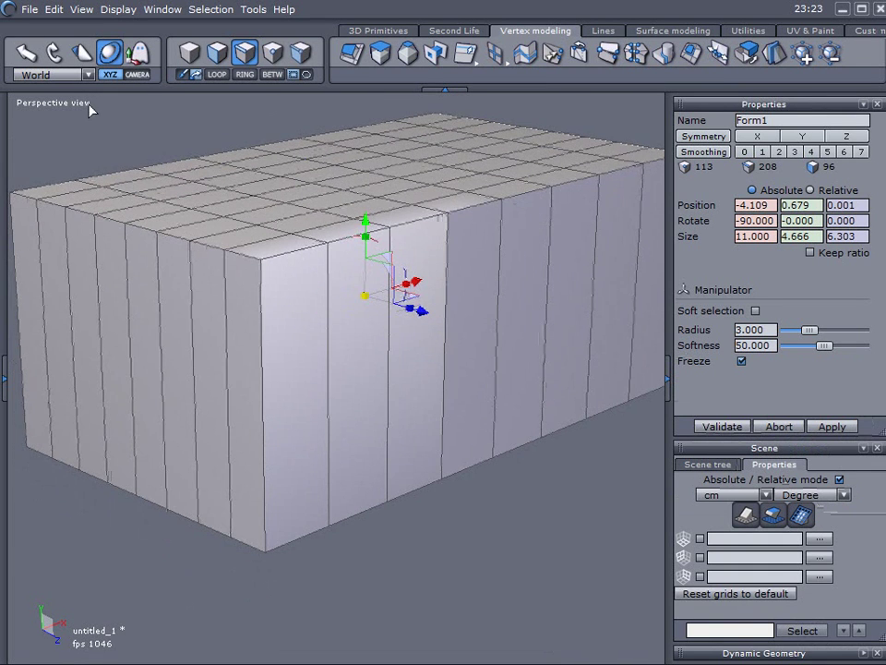
- Show the cover from the right view in wireframe display and switch to point selection
click(55, 106)
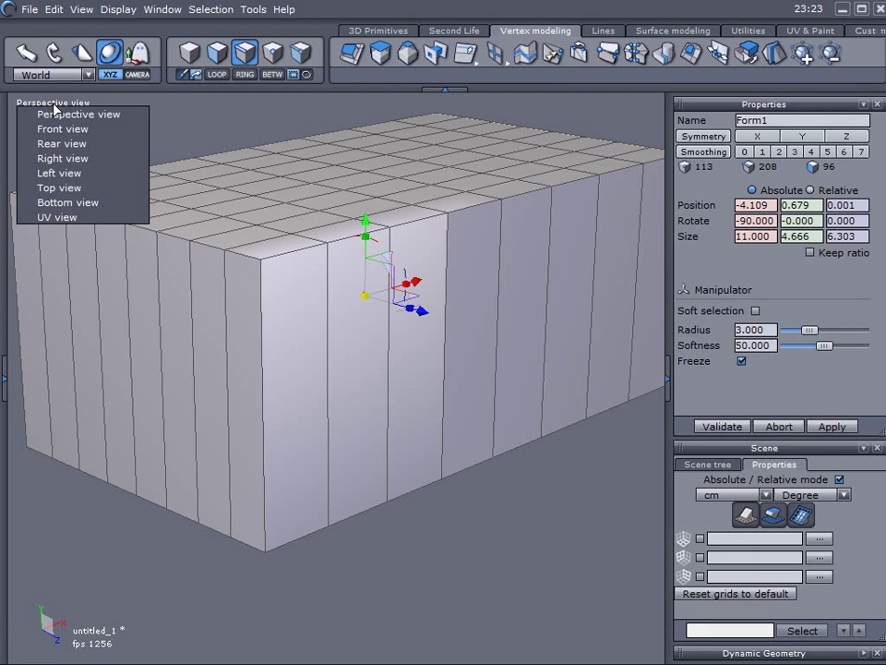
click(58, 158)
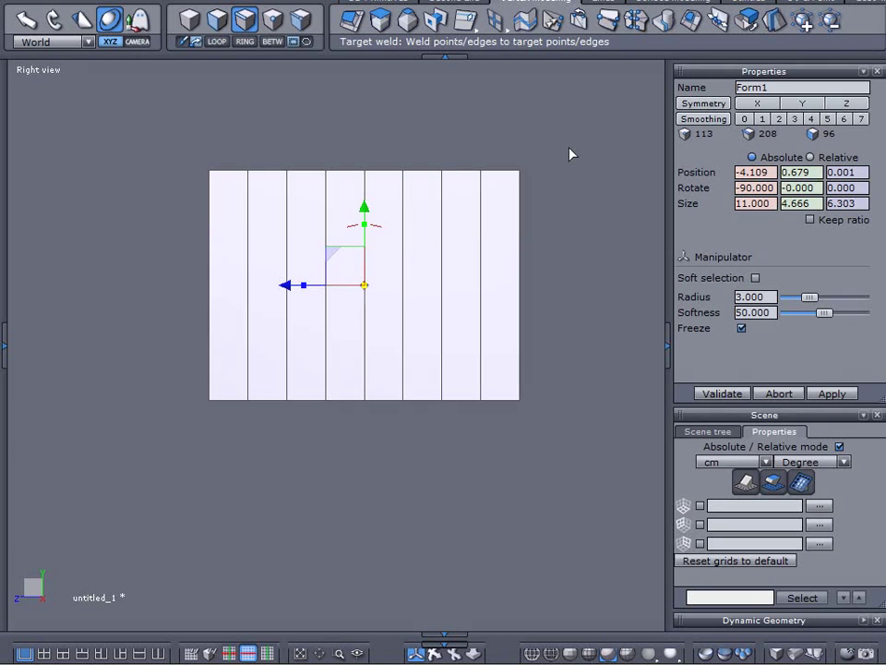
click(550, 653)
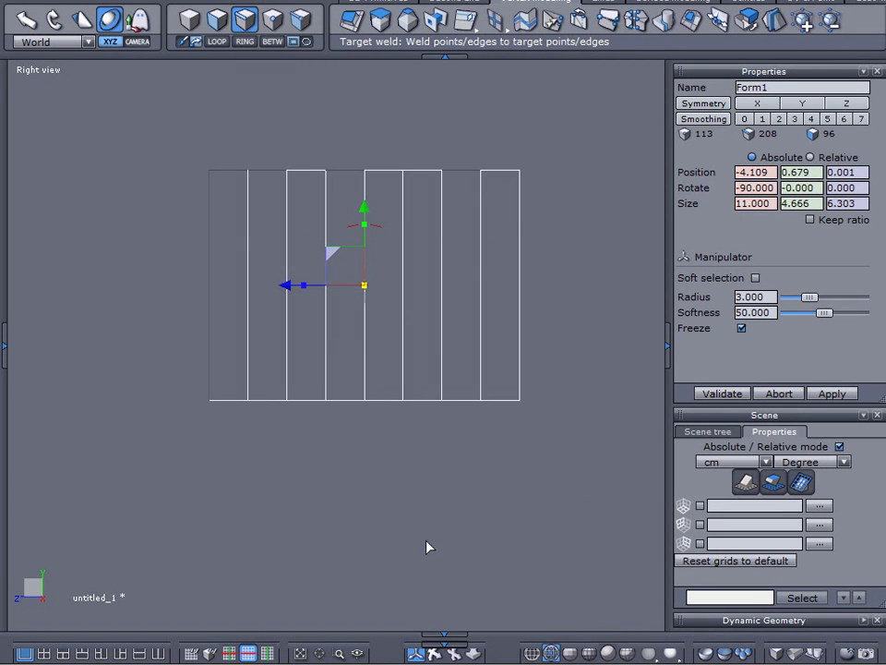
click(273, 19)
drag(228, 429, 258, 379)
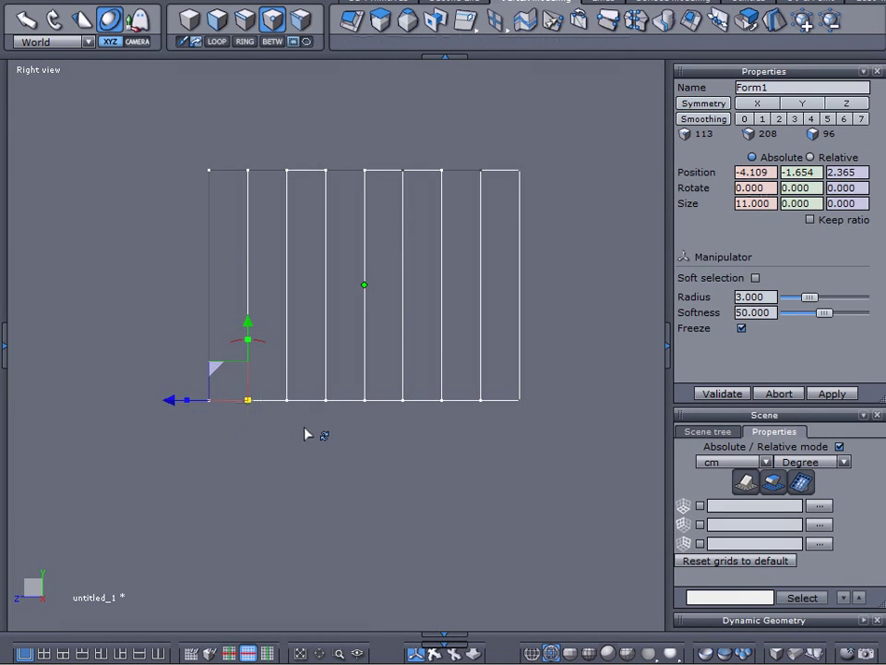
shift+drag(301, 423, 332, 372)
shift+click(406, 400)
shift+drag(462, 439, 488, 361)
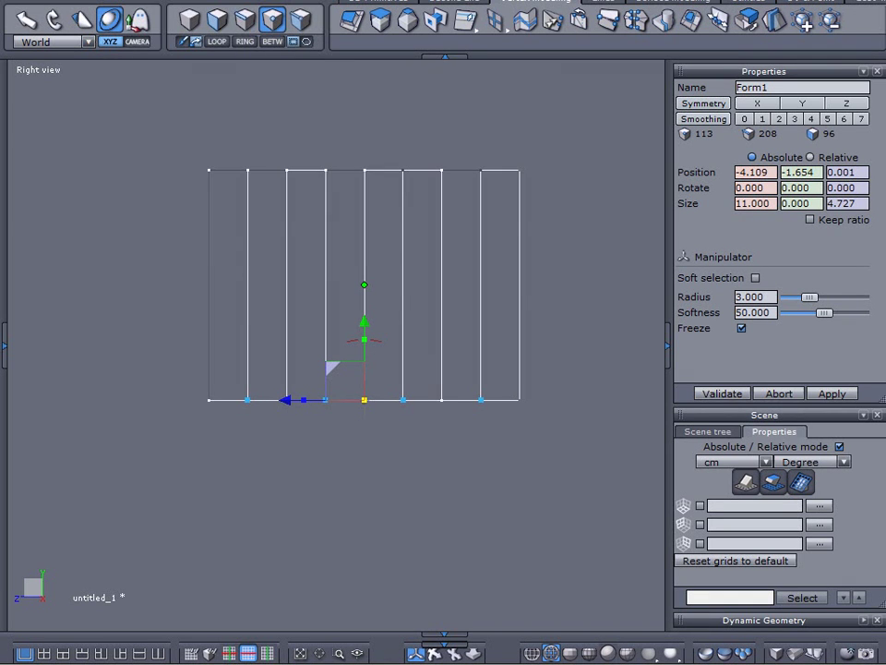
click(153, 2)
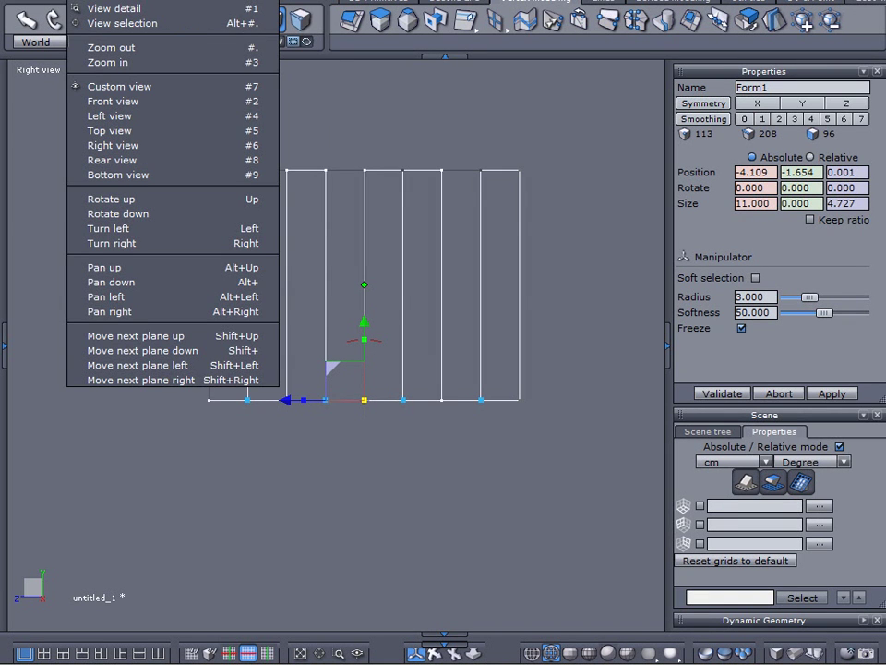
click(112, 86)
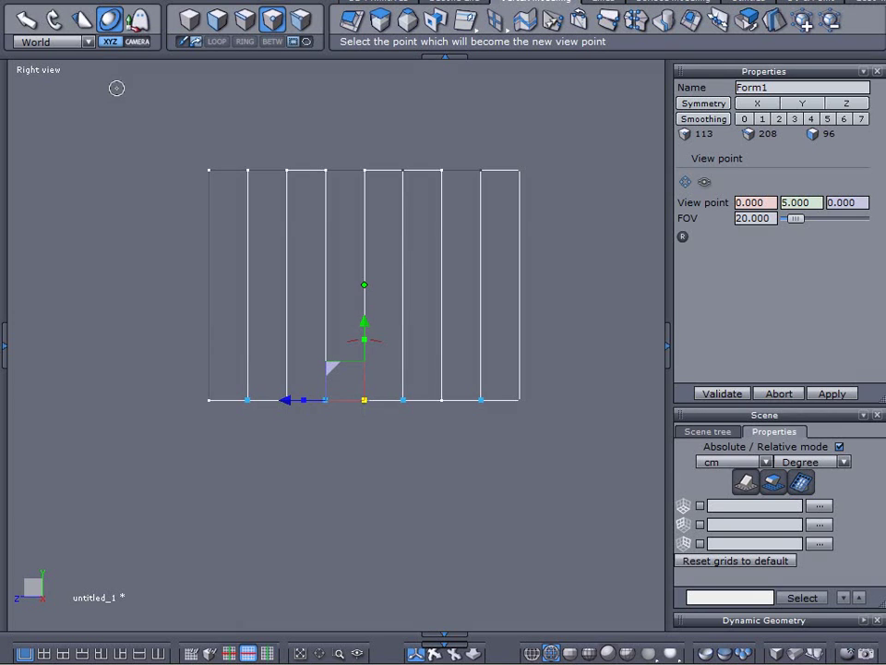
click(133, 245)
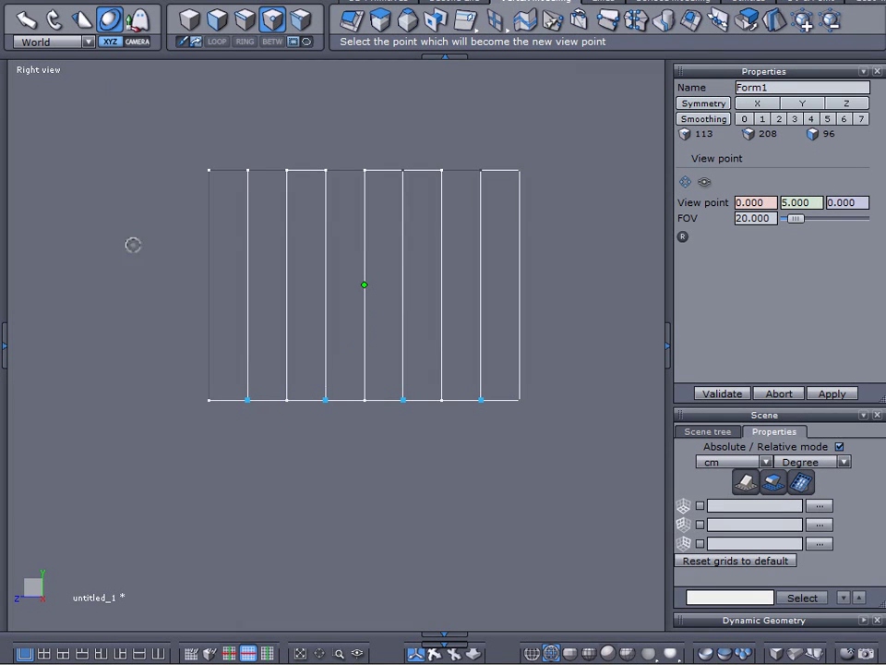
click(190, 338)
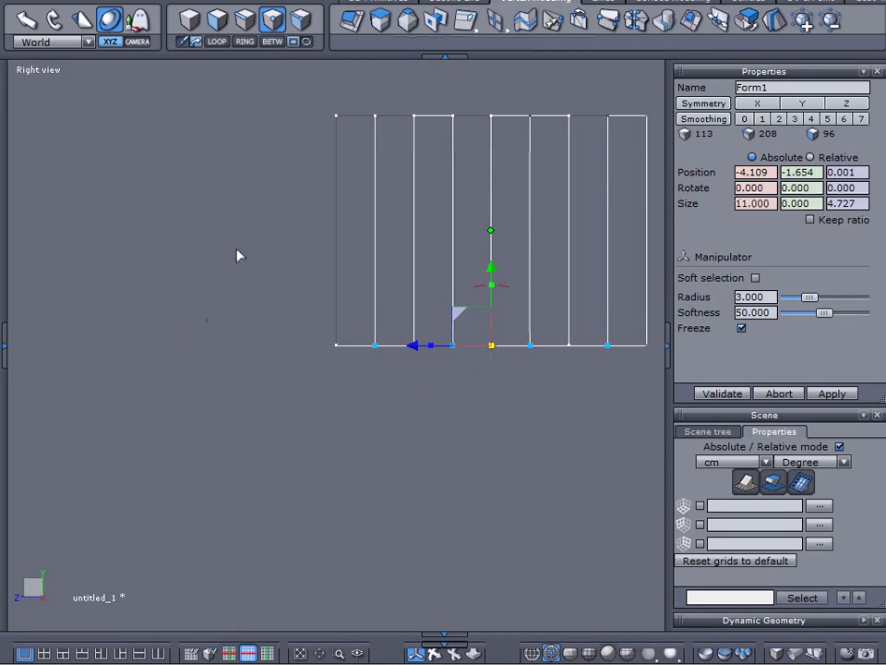
- Return to the perspective view and select every other bottom point along both long sides of the cover
click(27, 70)
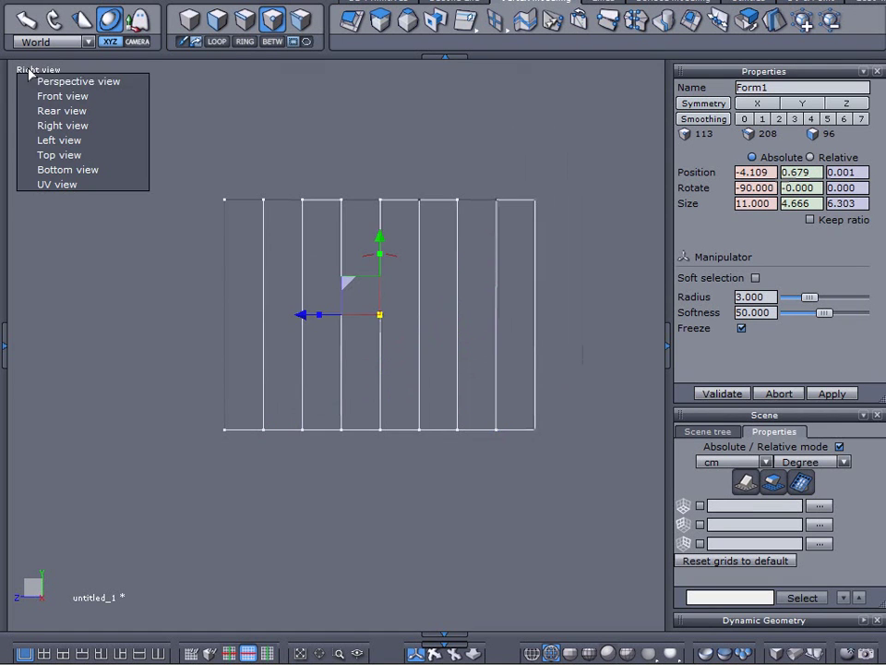
click(41, 82)
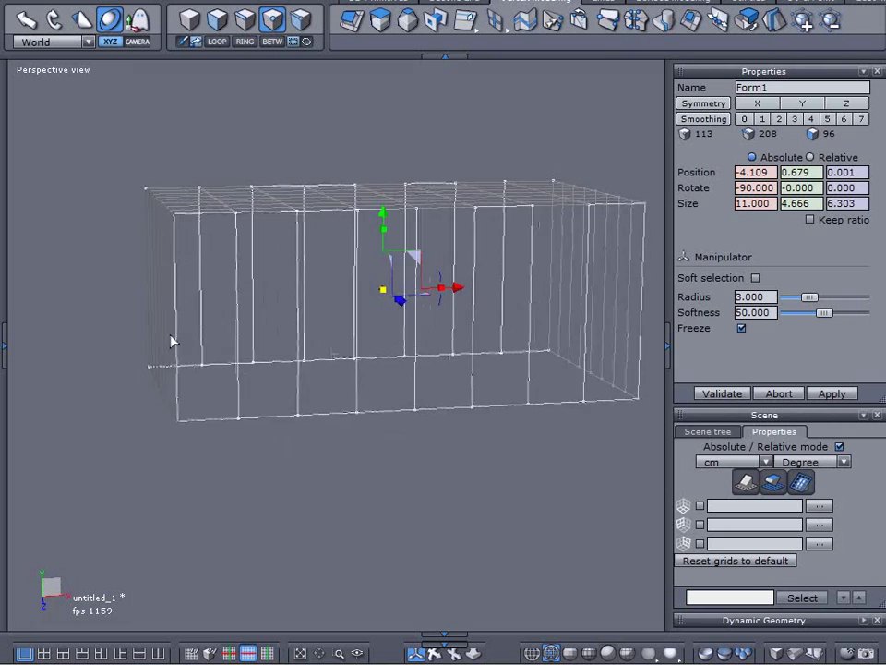
drag(201, 453, 236, 308)
mouse_move(305, 354)
shift+mouse_down()
mouse_move(362, 421)
mouse_move(348, 415)
shift+mouse_up()
shift+drag(411, 356, 461, 410)
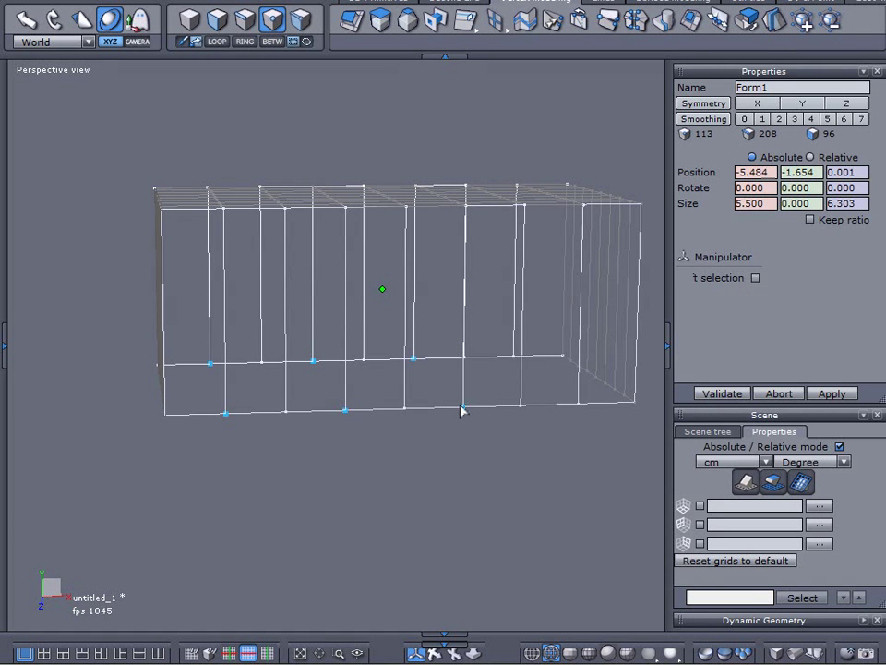
shift+drag(552, 397, 582, 413)
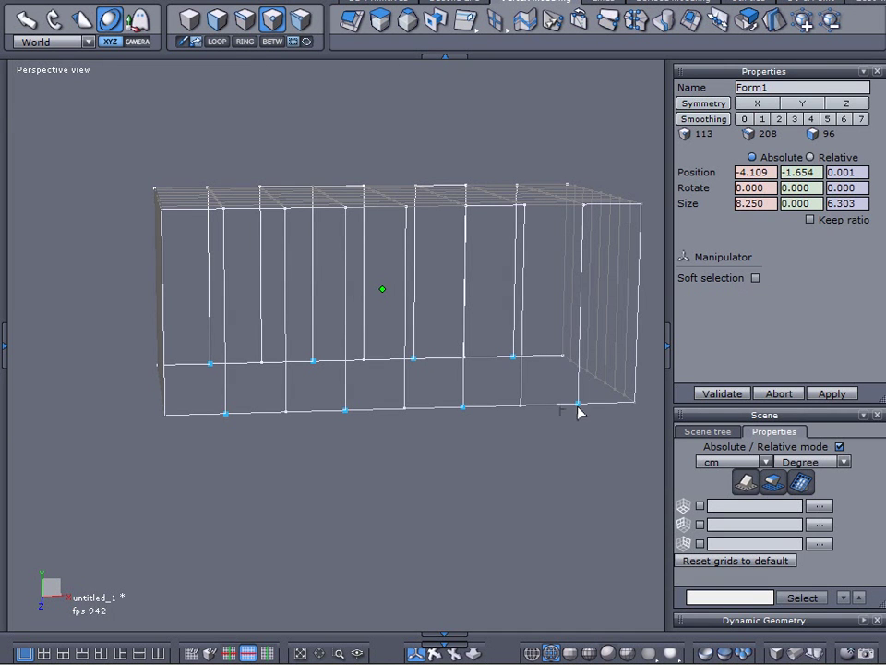
- Scale the selected bottom points outward along Z to a spread of about 8.60
middle_drag(478, 403, 460, 394)
drag(445, 379, 465, 385)
middle_drag(466, 384, 401, 569)
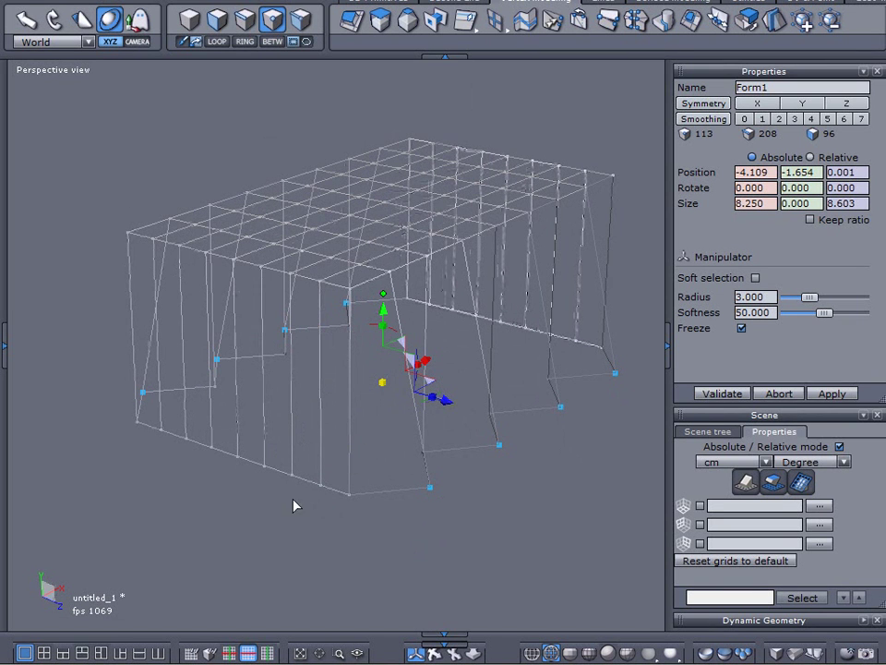
- Select every other bottom point along both short sides of the cover
click(320, 486)
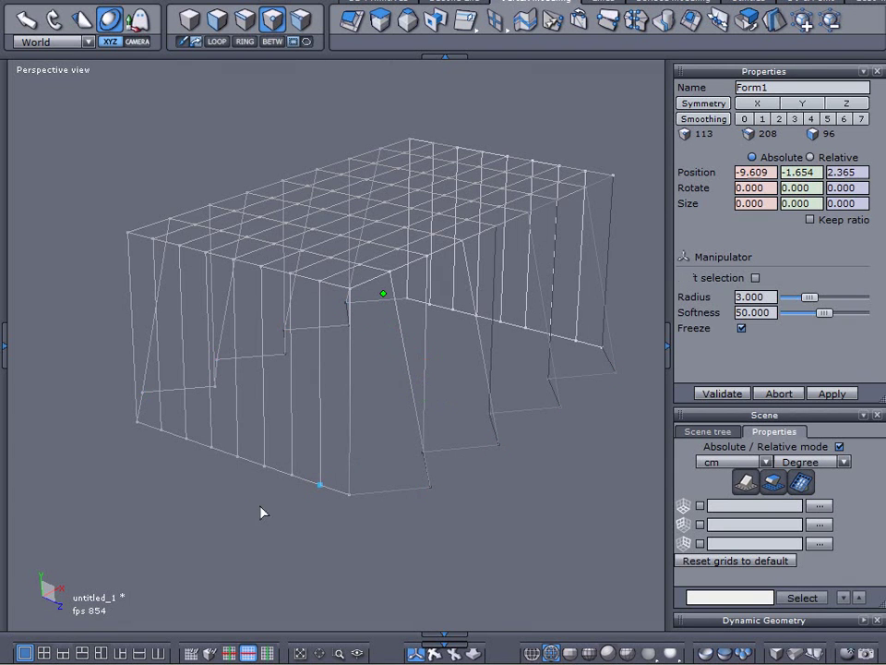
shift+click(264, 466)
shift+click(213, 447)
shift+click(162, 432)
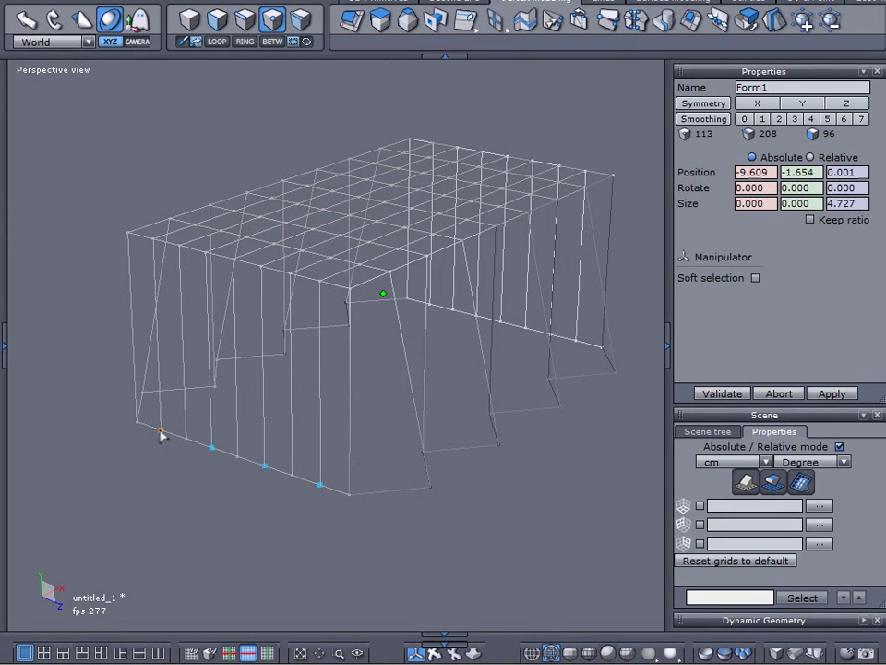
middle_drag(540, 423, 299, 512)
shift+click(287, 492)
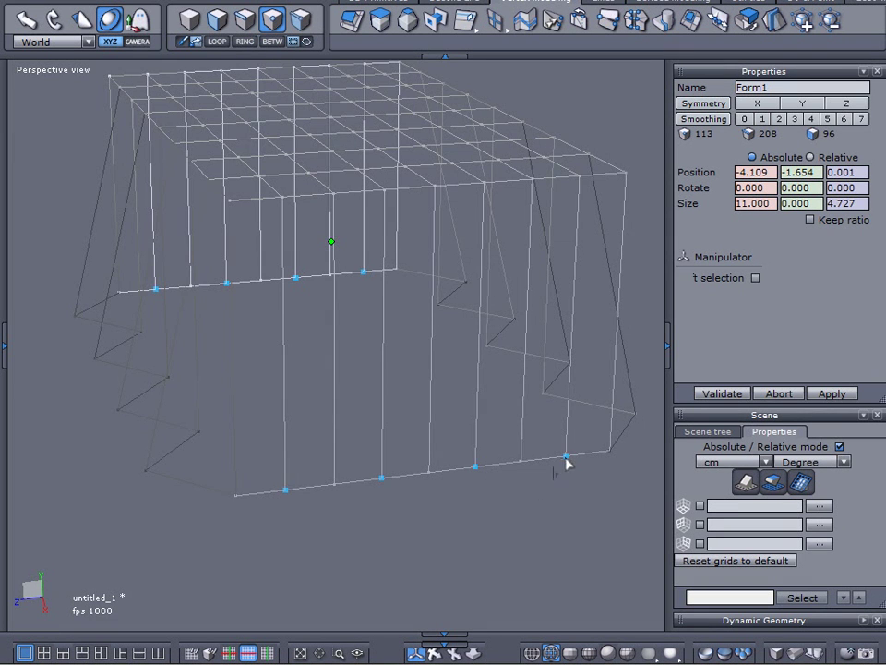
- Scale the selected short-side points outward along X to a spread of about 13.22, and deselect them
scroll(529, 453, down, 3)
middle_drag(528, 453, 441, 464)
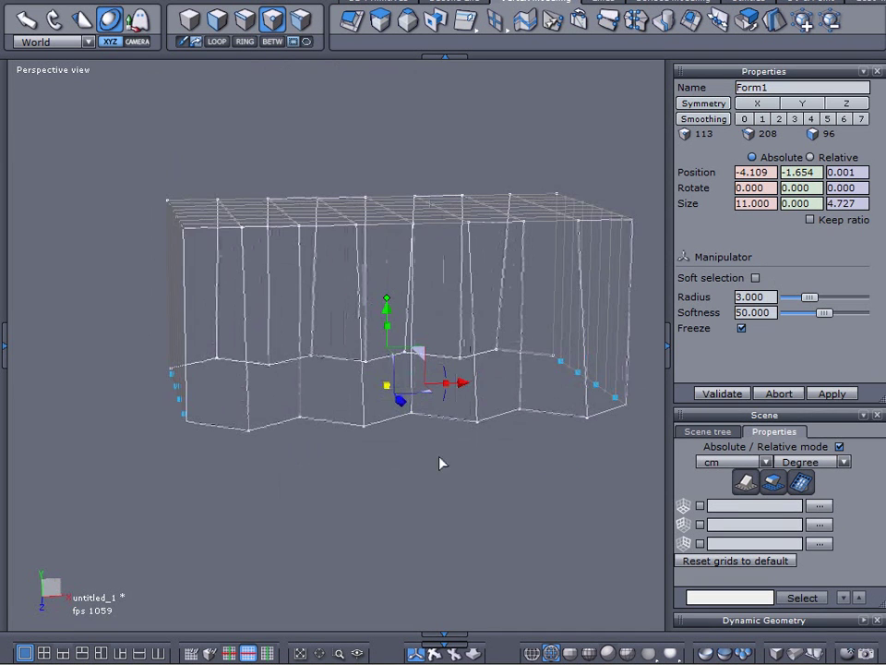
drag(443, 388, 460, 387)
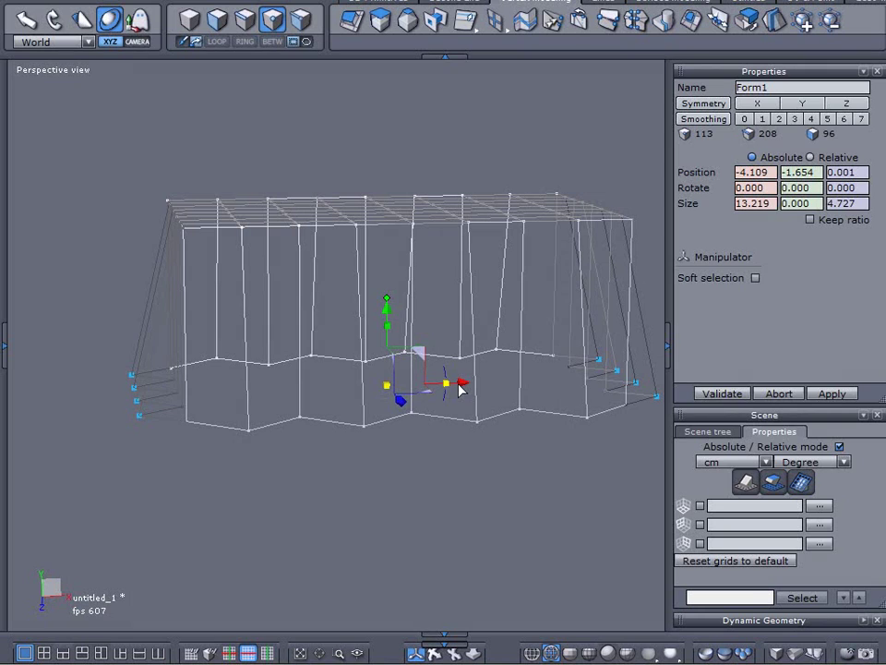
middle_drag(348, 475, 400, 545)
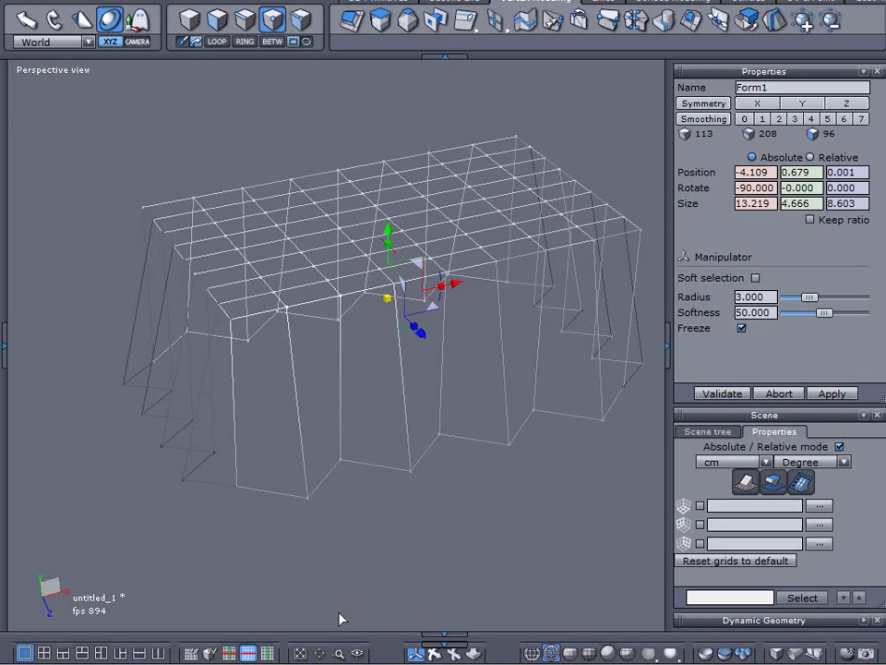
- Switch to shaded display with edges and set the cover's smoothing to level 2
click(611, 654)
mouse_move(541, 536)
middle_down()
mouse_move(527, 477)
mouse_move(617, 400)
mouse_move(621, 306)
mouse_move(572, 509)
mouse_move(576, 485)
mouse_move(553, 483)
mouse_move(566, 473)
mouse_move(538, 488)
middle_up()
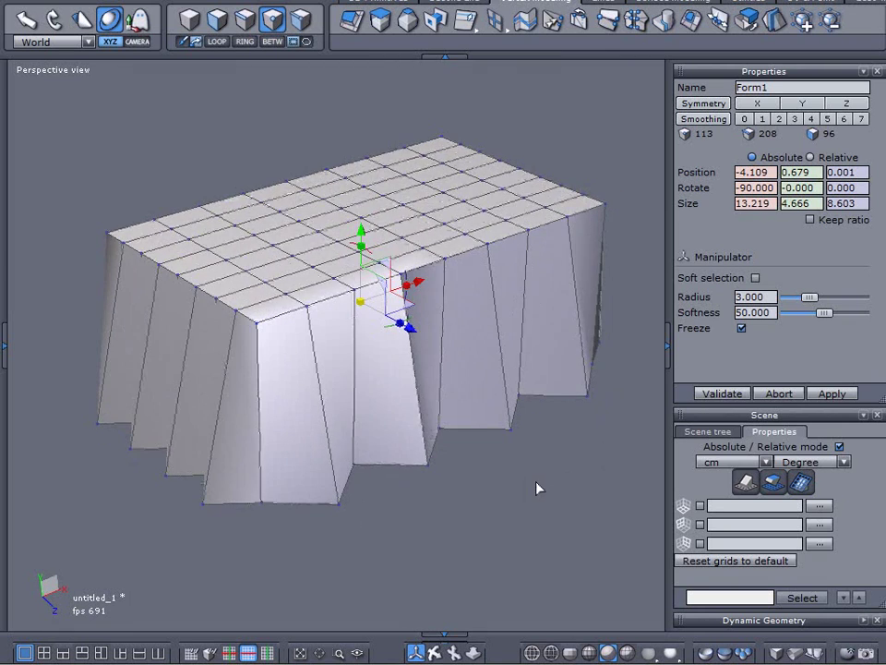
click(762, 119)
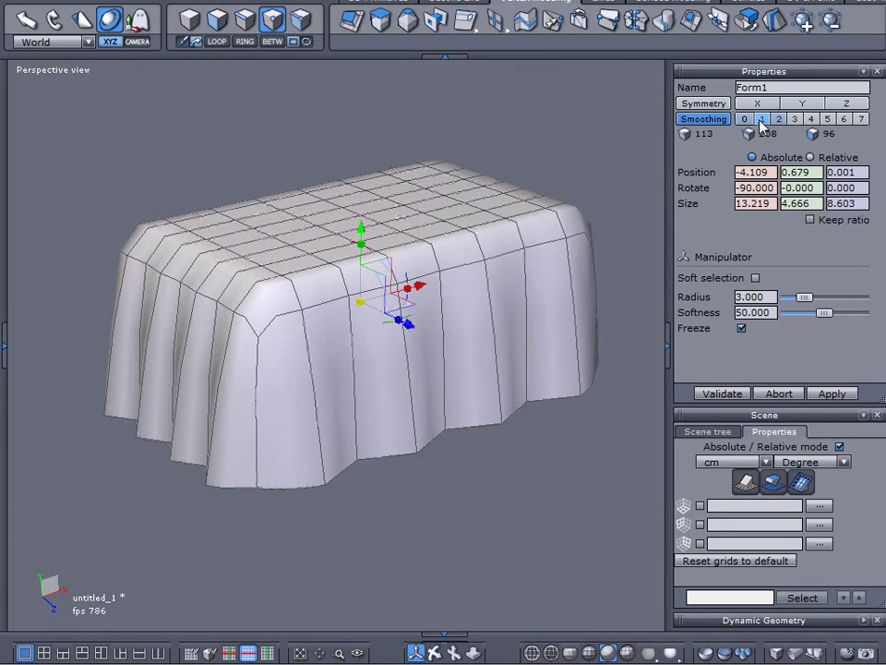
click(779, 119)
middle_drag(480, 315, 550, 316)
- Show the hidden slab and raise the whole cover to a Y position of about 0.800
click(707, 431)
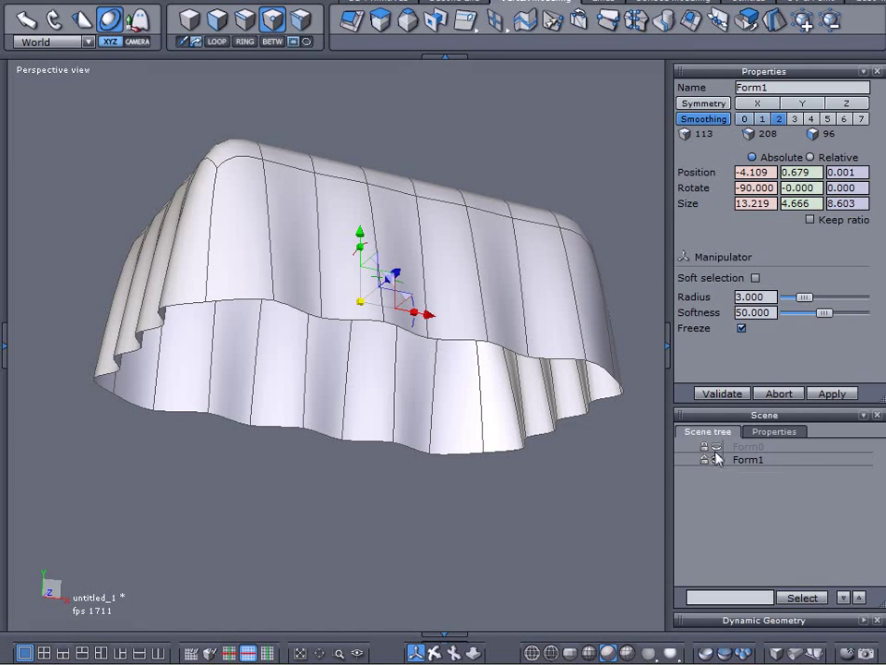
click(716, 447)
middle_drag(571, 396, 492, 482)
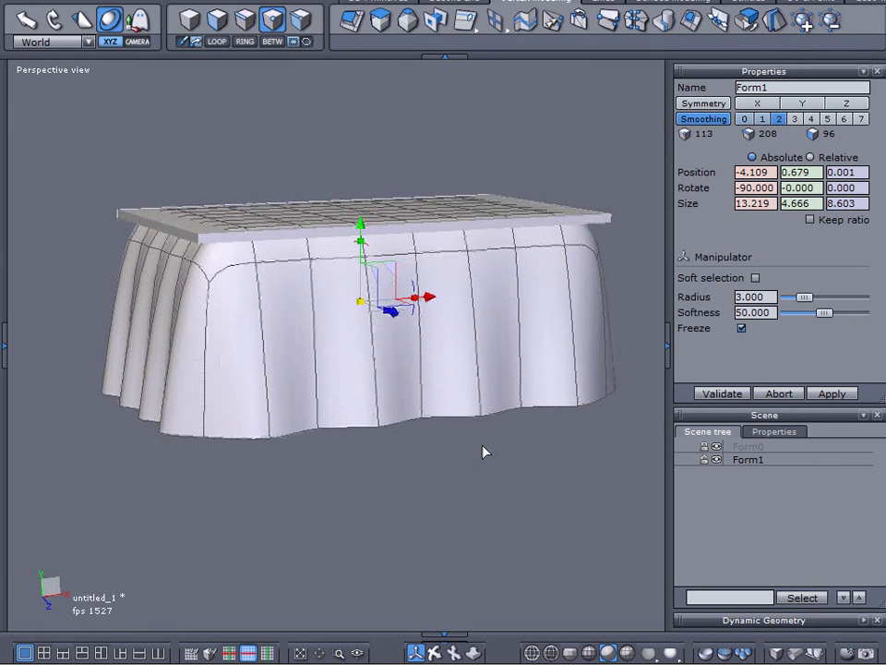
mouse_move(359, 228)
mouse_down()
mouse_move(360, 213)
mouse_move(357, 227)
mouse_up()
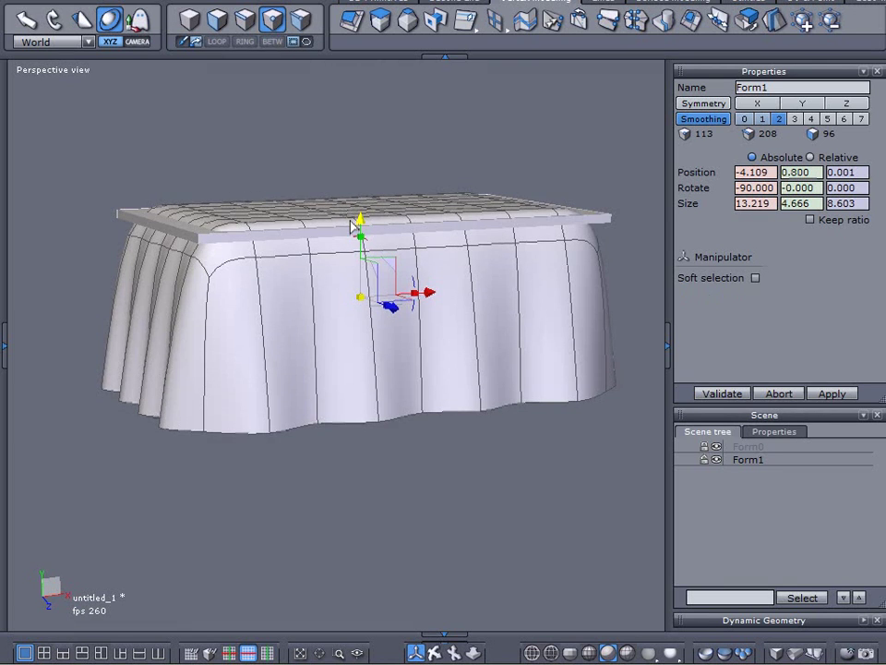
middle_drag(357, 227, 307, 349)
middle_drag(389, 325, 407, 277)
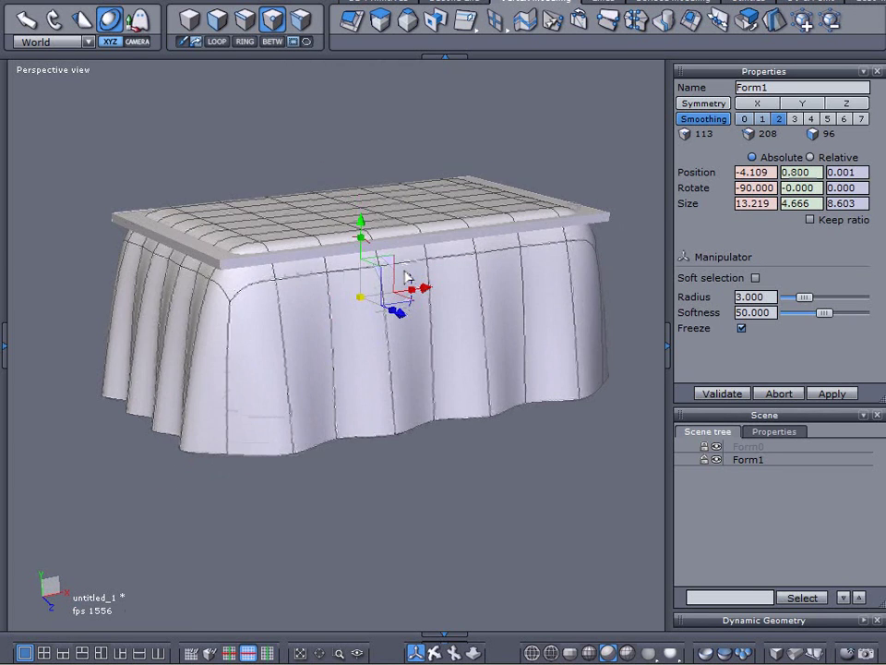
- Set the cover's smoothing level to 0 and switch to edge selection
click(746, 119)
middle_drag(572, 277, 405, 277)
scroll(388, 274, up, 5)
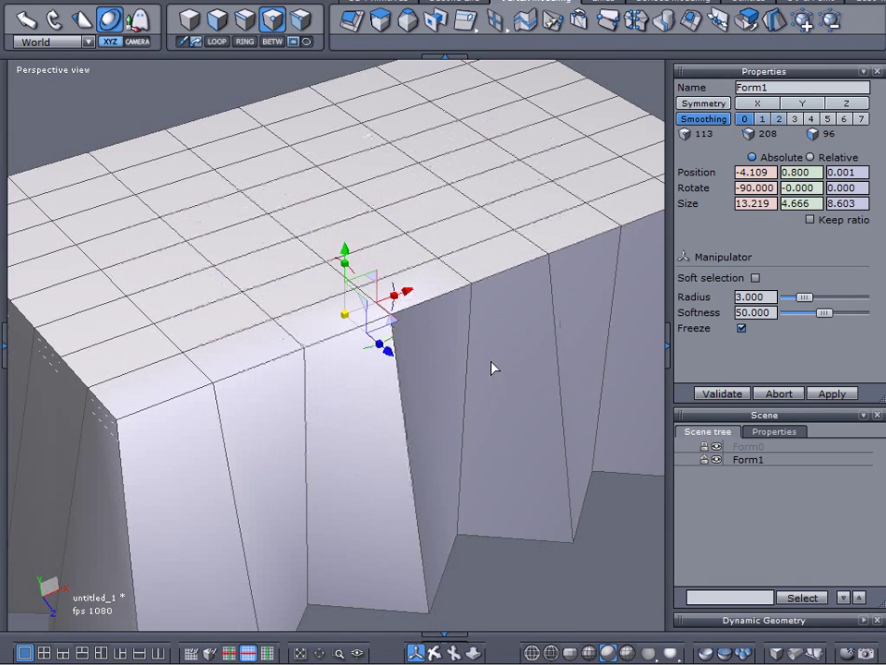
middle_drag(571, 363, 504, 332)
click(245, 20)
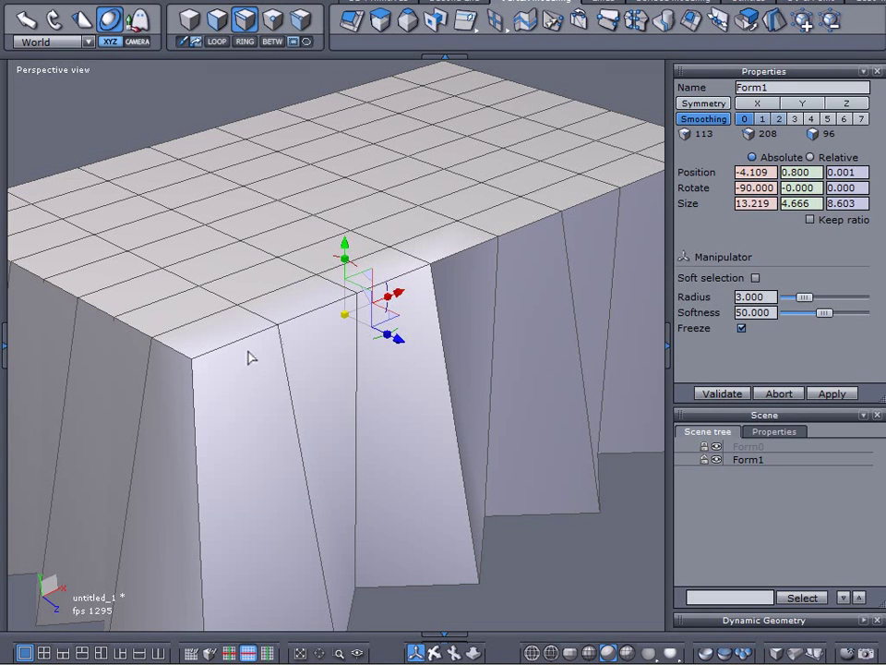
- Hide the slab and select the complete edge loops around the cover's top border
click(233, 356)
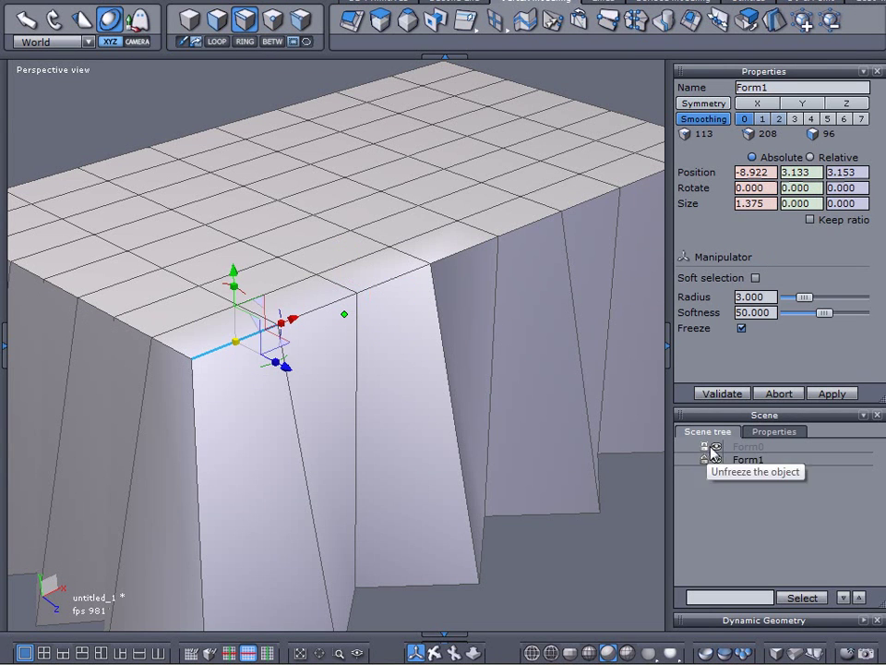
scroll(406, 365, down, 3)
scroll(211, 358, up, 4)
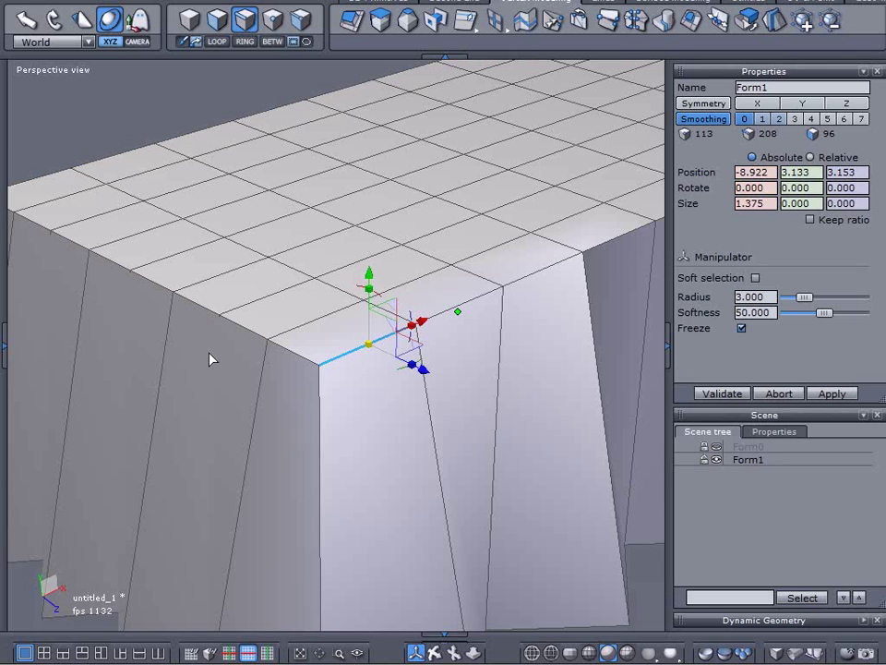
shift+click(293, 358)
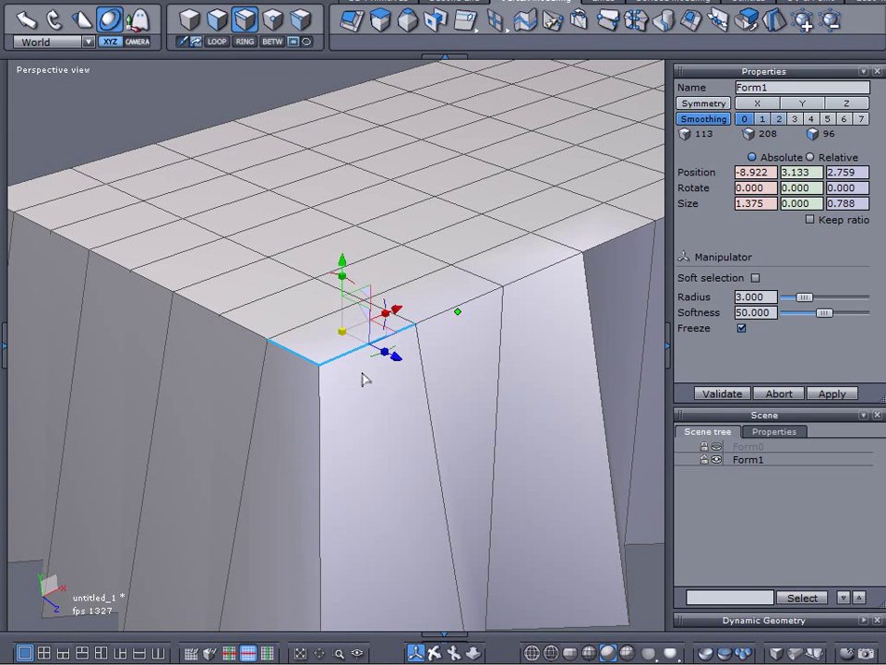
key(l)
scroll(382, 367, down, 3)
middle_drag(494, 120, 372, 285)
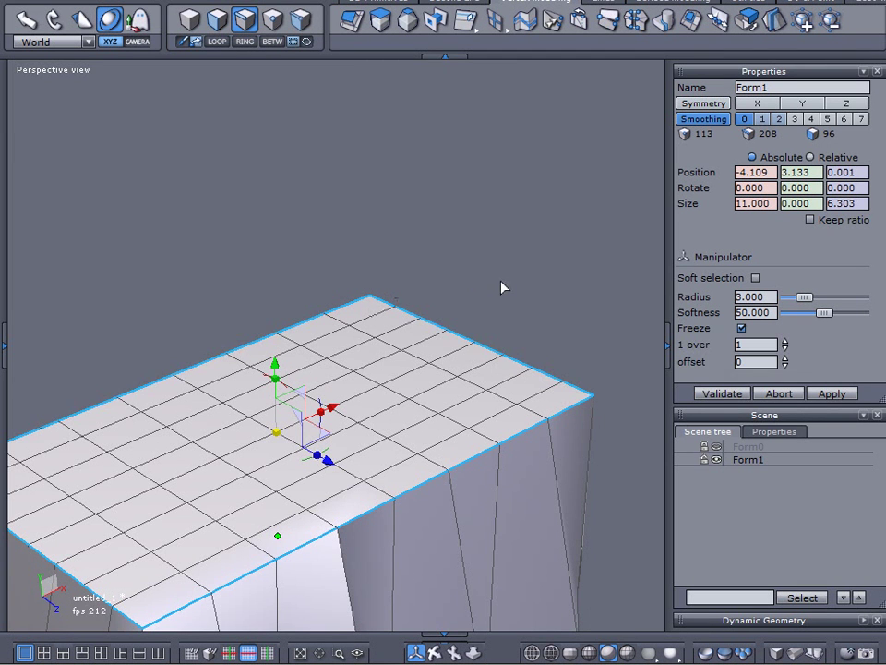
middle_drag(484, 376, 388, 331)
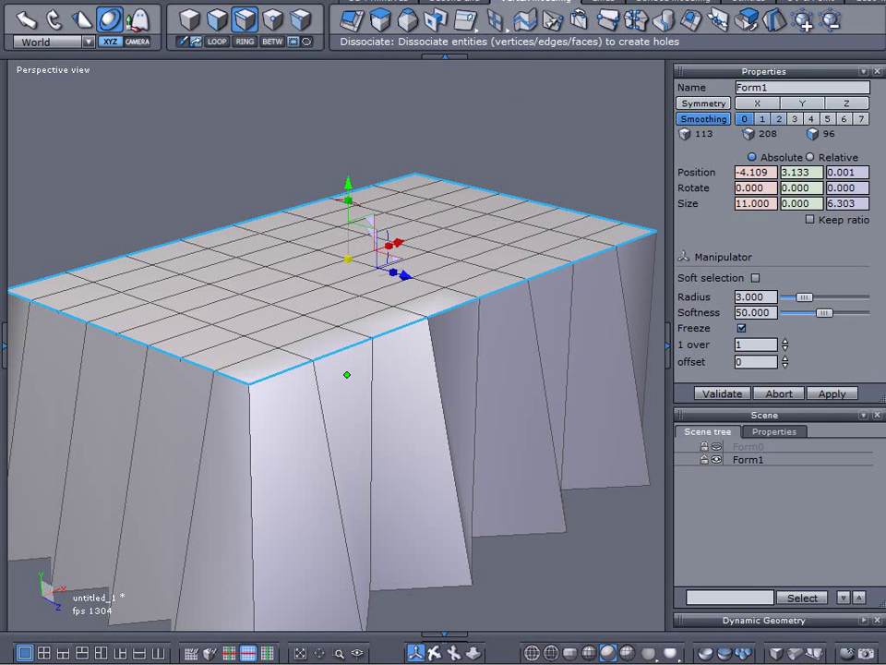
- Chamfer the selected top border edges of the cover with a radius of about 0.022 and a range of 0
scroll(499, 19, down, 2)
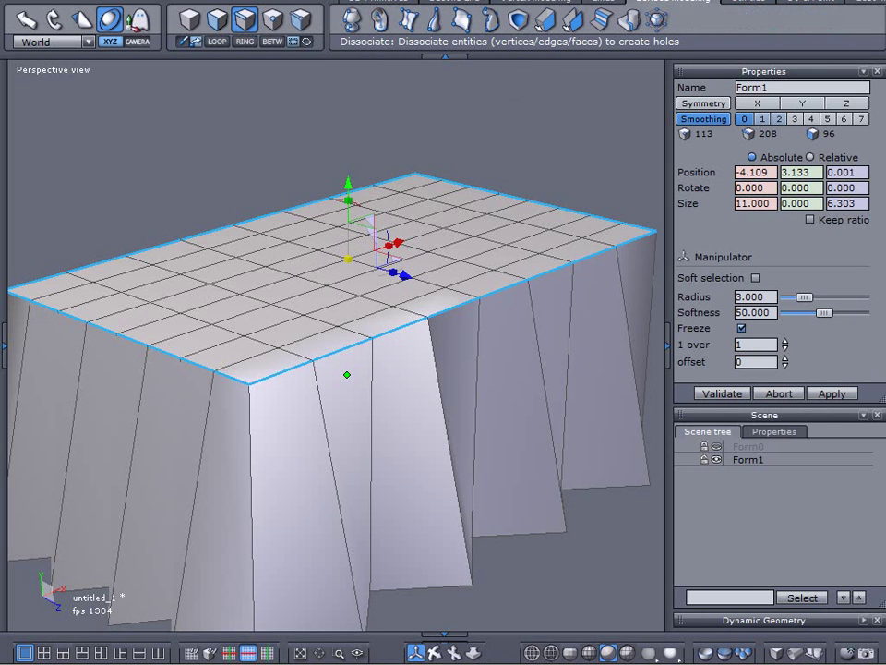
click(601, 18)
scroll(281, 340, up, 2)
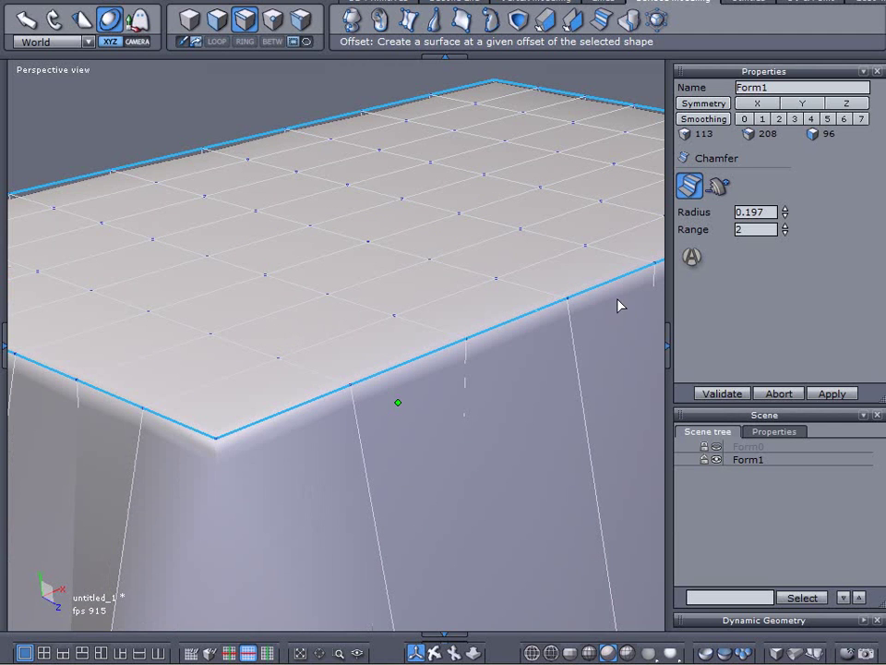
mouse_move(785, 214)
mouse_down()
mouse_move(785, 194)
mouse_move(785, 214)
mouse_up()
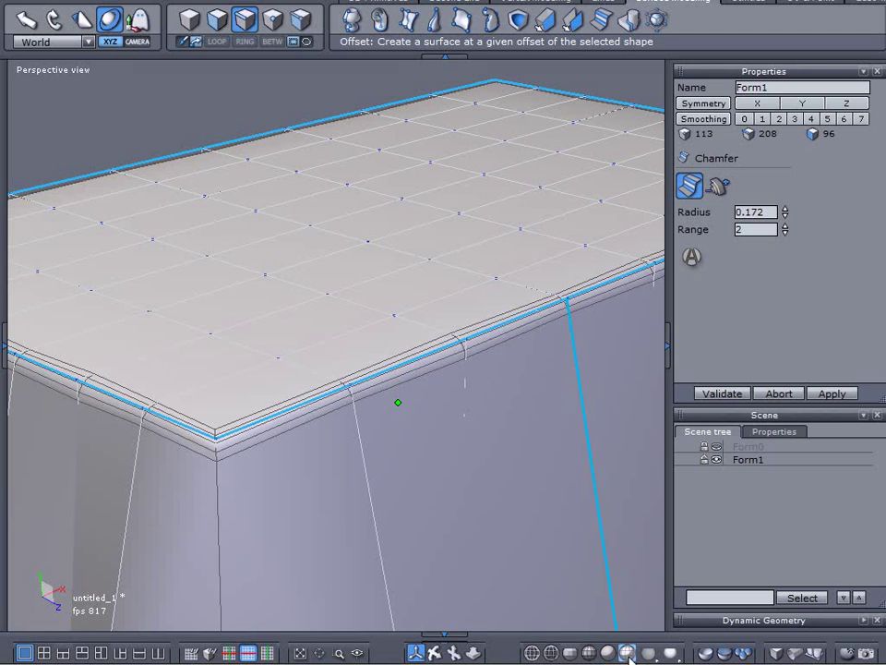
double_click(775, 229)
text(1)
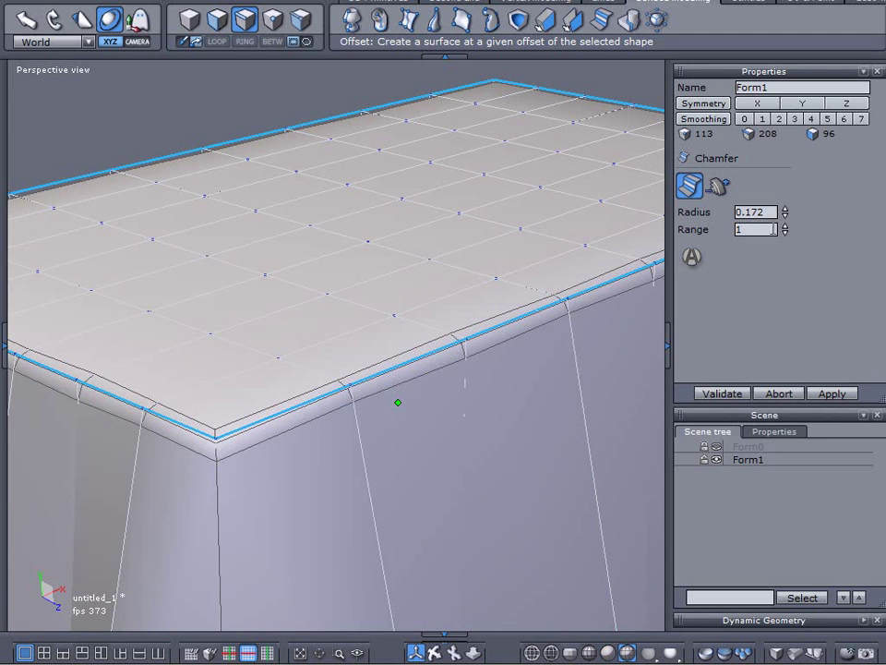
double_click(773, 229)
text(0)
drag(785, 214, 786, 264)
mouse_move(786, 212)
mouse_down()
mouse_move(786, 153)
mouse_move(786, 211)
mouse_up()
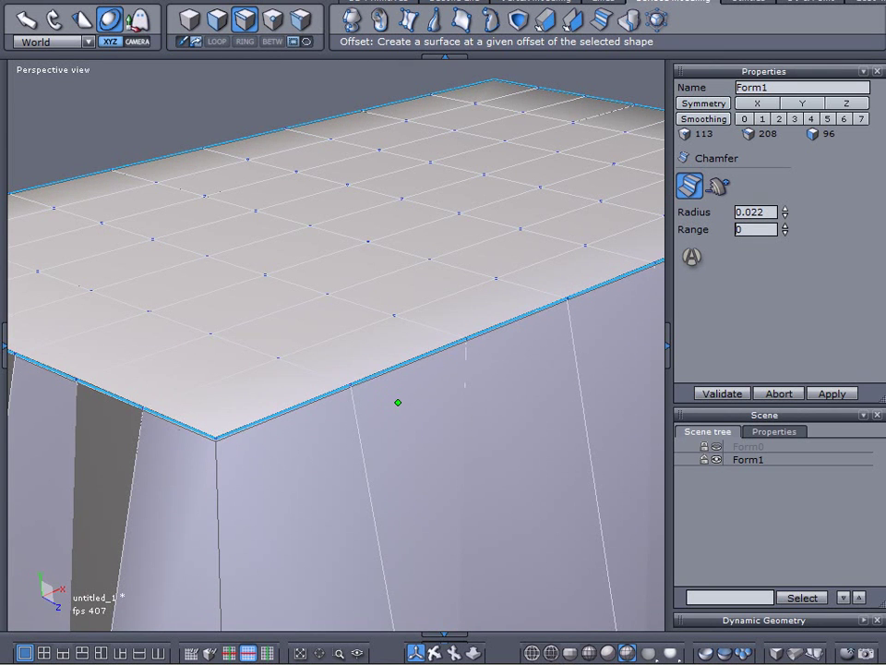
scroll(314, 412, up, 6)
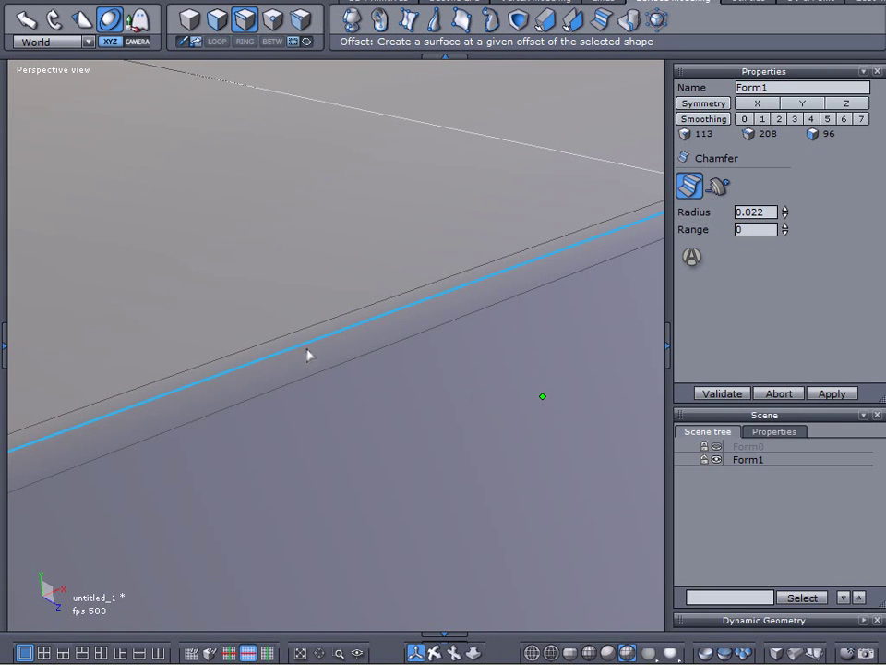
click(723, 393)
- Set the cover's smoothing to level 2 and examine the rounded border and wavy sides from several angles
scroll(644, 369, down, 5)
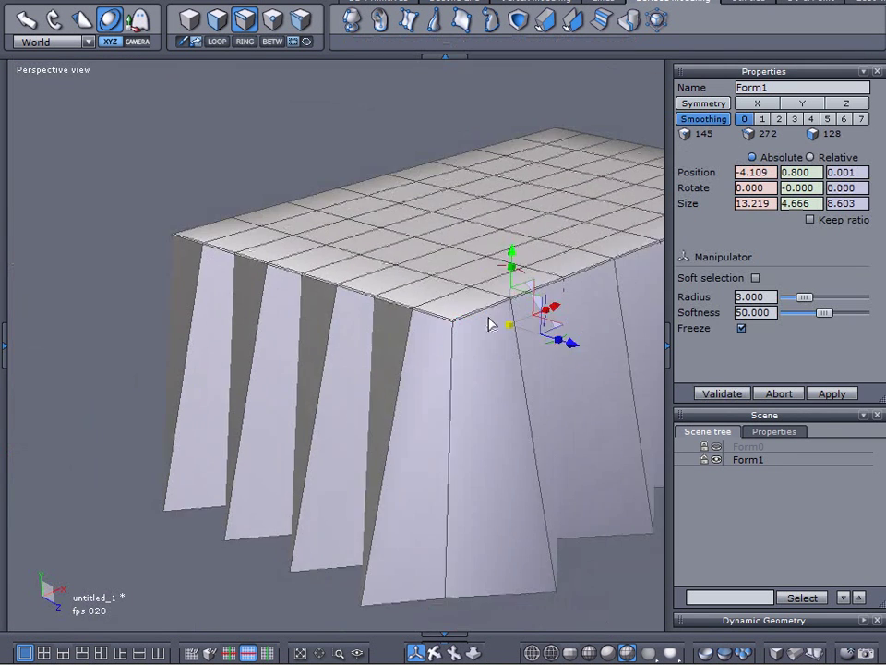
click(780, 119)
middle_drag(518, 291, 281, 247)
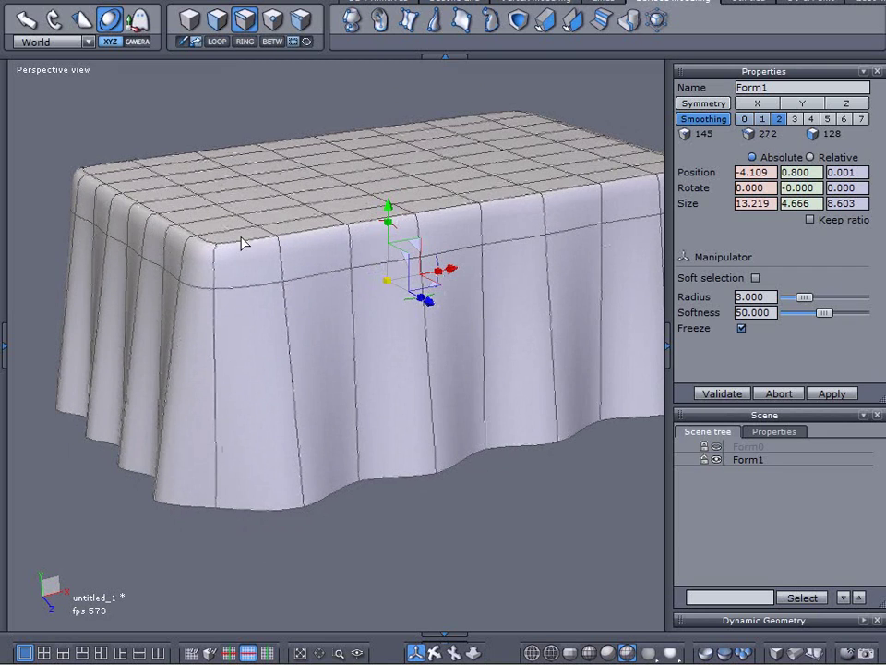
middle_drag(85, 176, 15, 149)
middle_drag(588, 182, 447, 225)
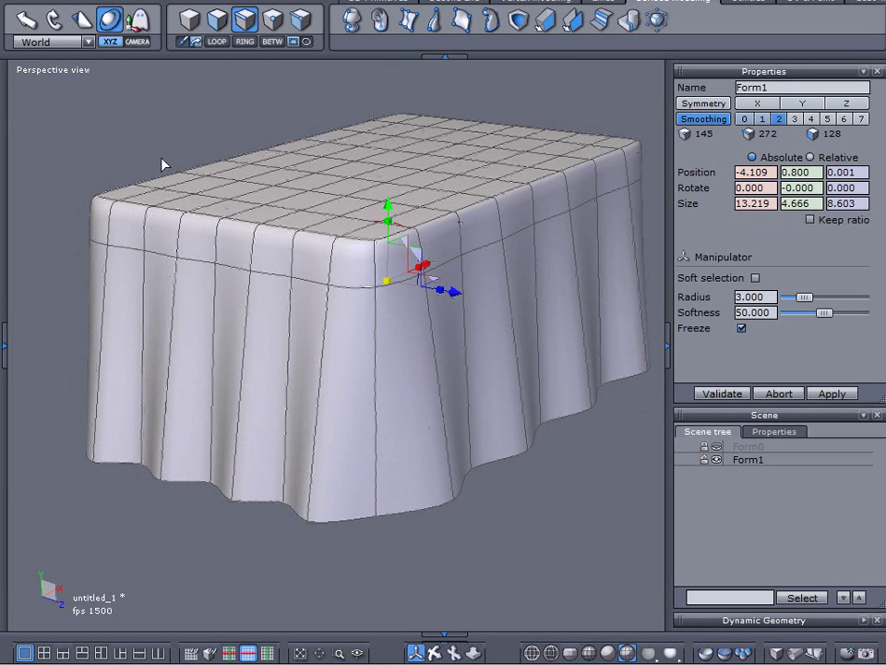
middle_drag(549, 296, 599, 235)
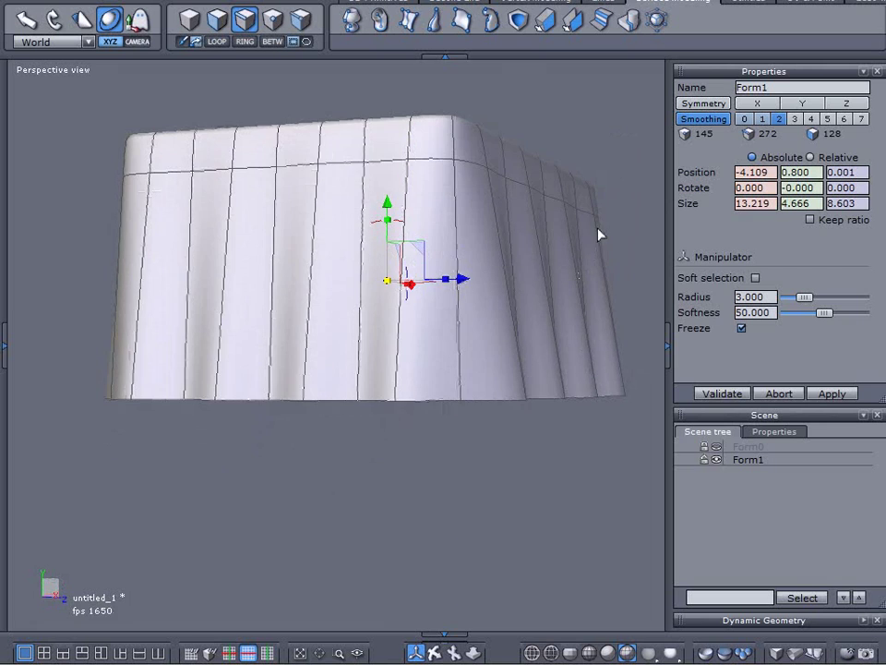
middle_drag(507, 372, 348, 453)
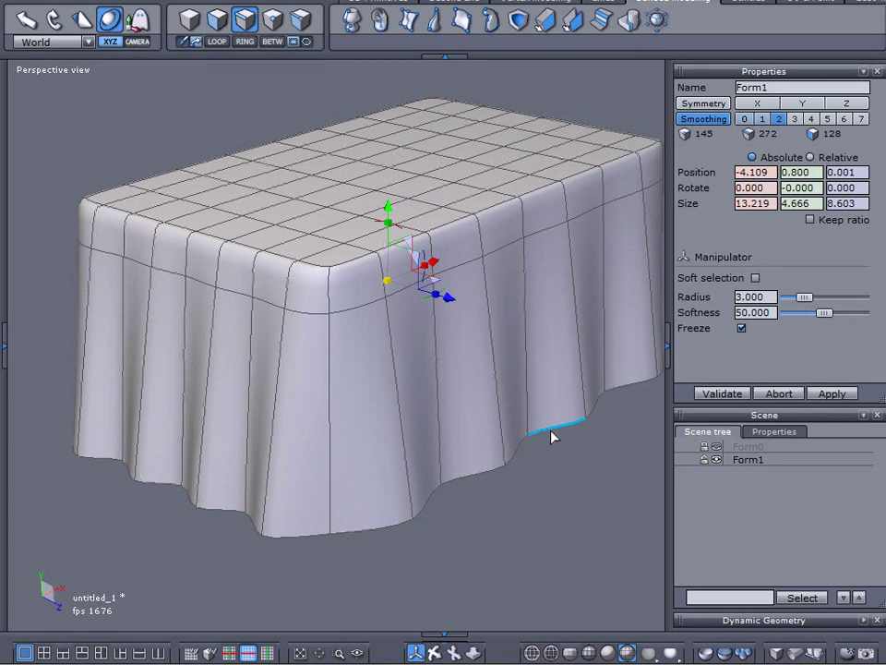
middle_drag(638, 434, 264, 303)
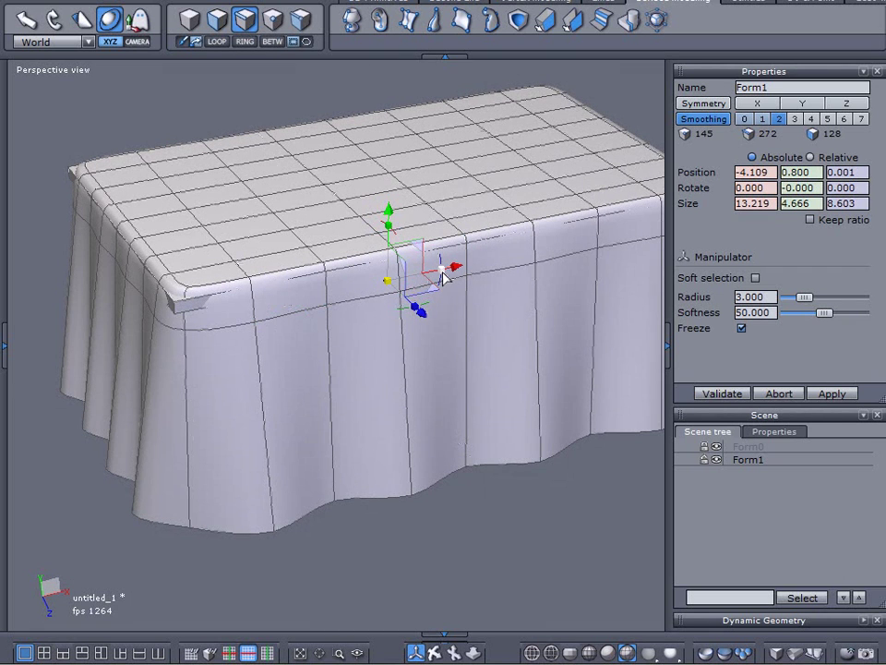
- With the slab shown, select the whole cover and widen it to about 12.857 along X and 8.534 along Z
click(729, 461)
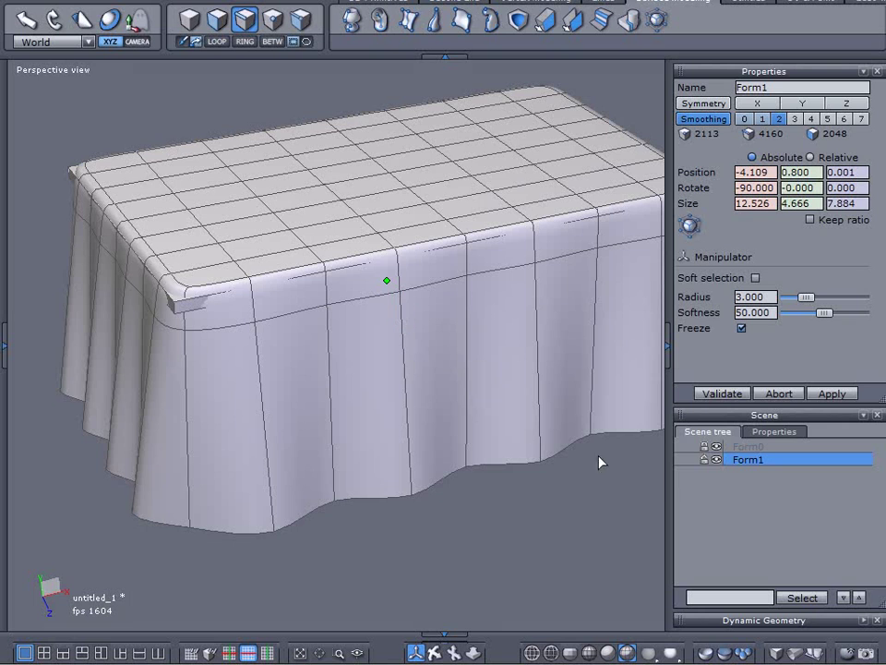
click(778, 396)
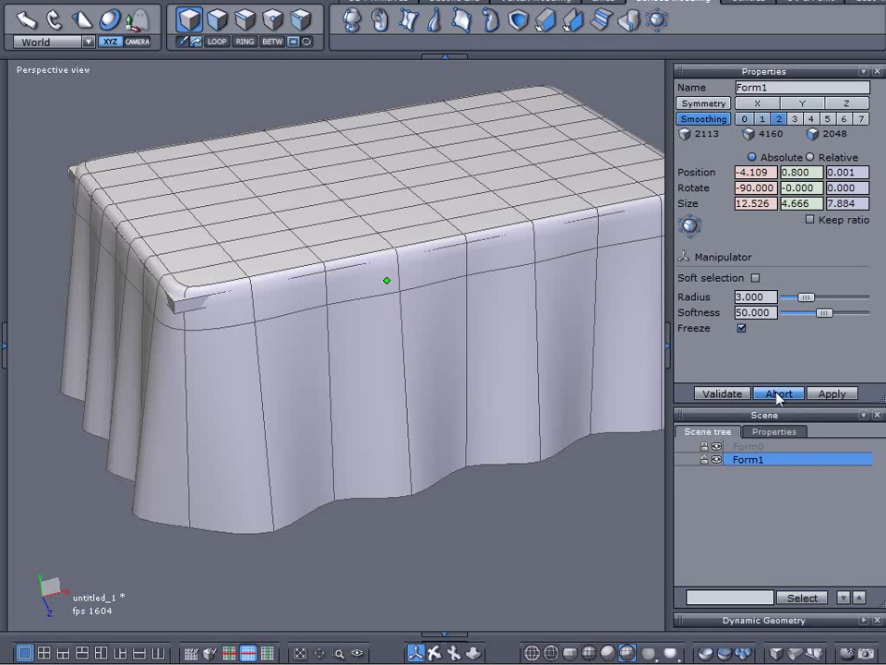
drag(444, 271, 446, 267)
middle_drag(409, 292, 465, 326)
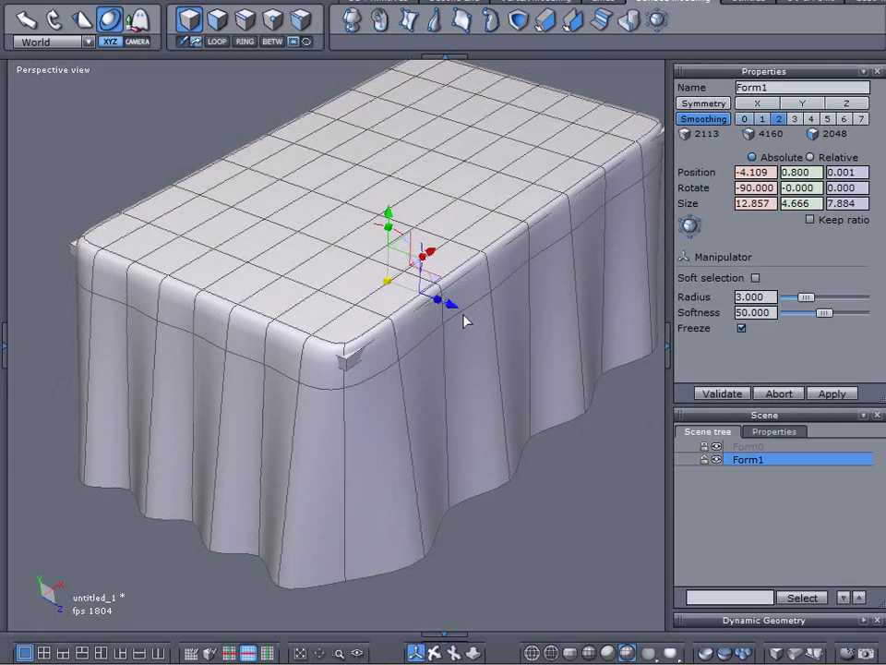
drag(438, 298, 442, 299)
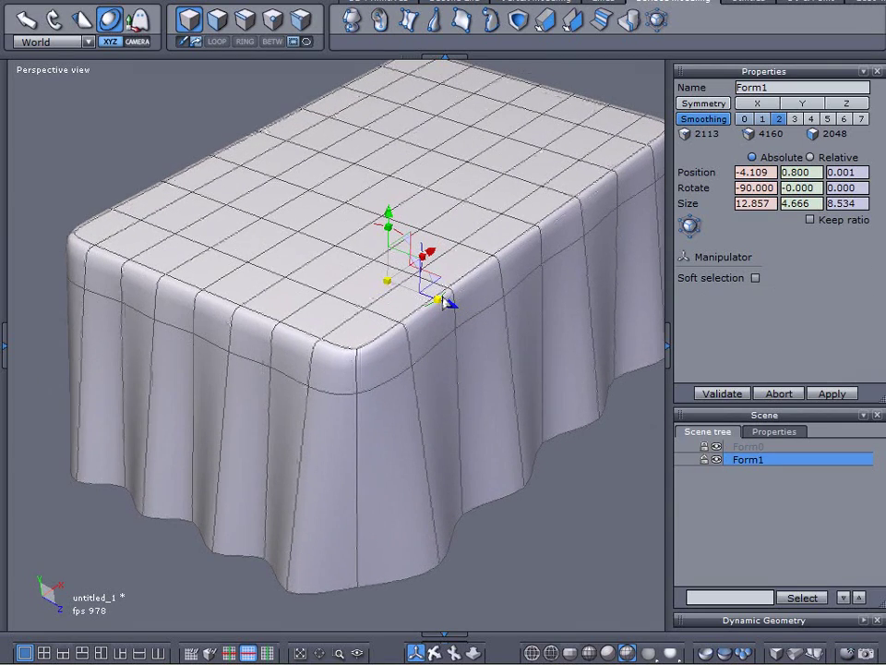
- Collapse the dynamic geometry of Form1 to turn its level 2 smoothing into actual mesh
middle_drag(444, 302, 473, 439)
middle_drag(554, 498, 615, 301)
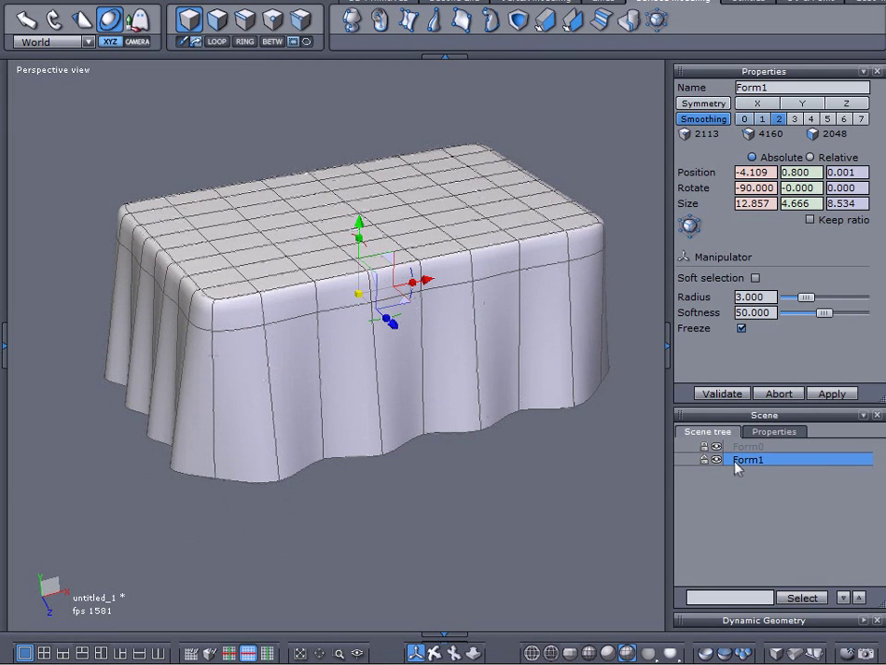
middle_drag(637, 432, 575, 375)
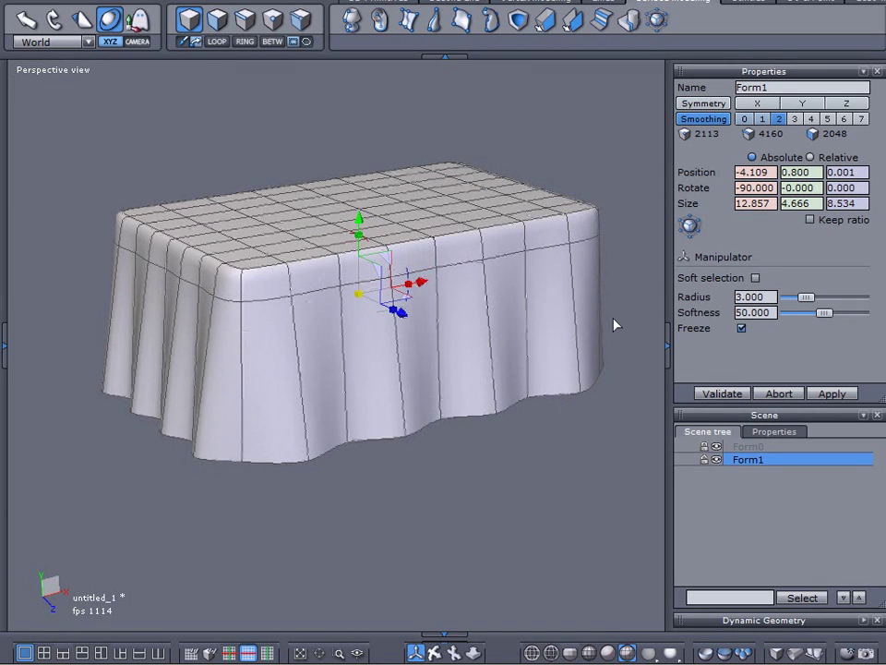
click(711, 121)
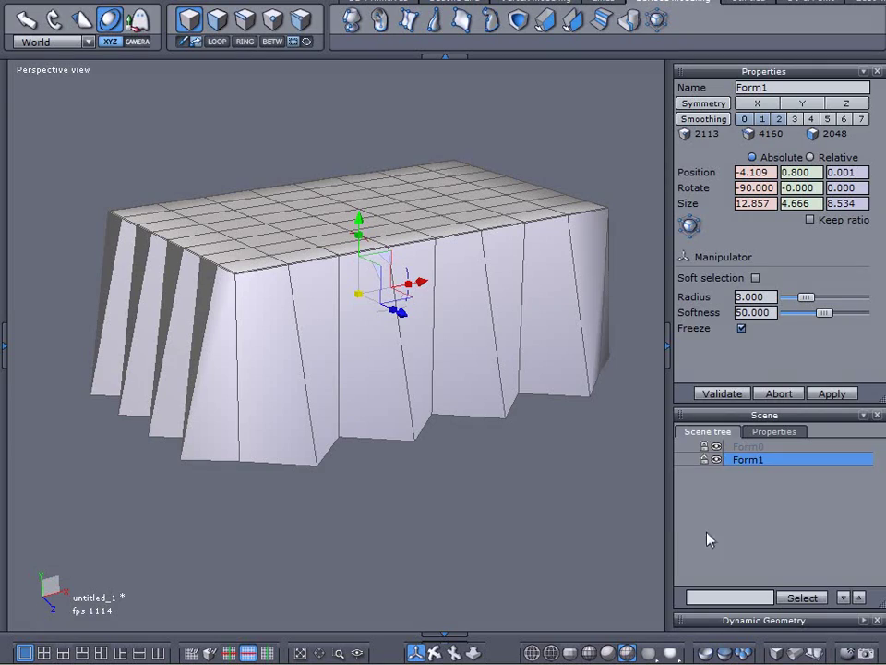
click(864, 622)
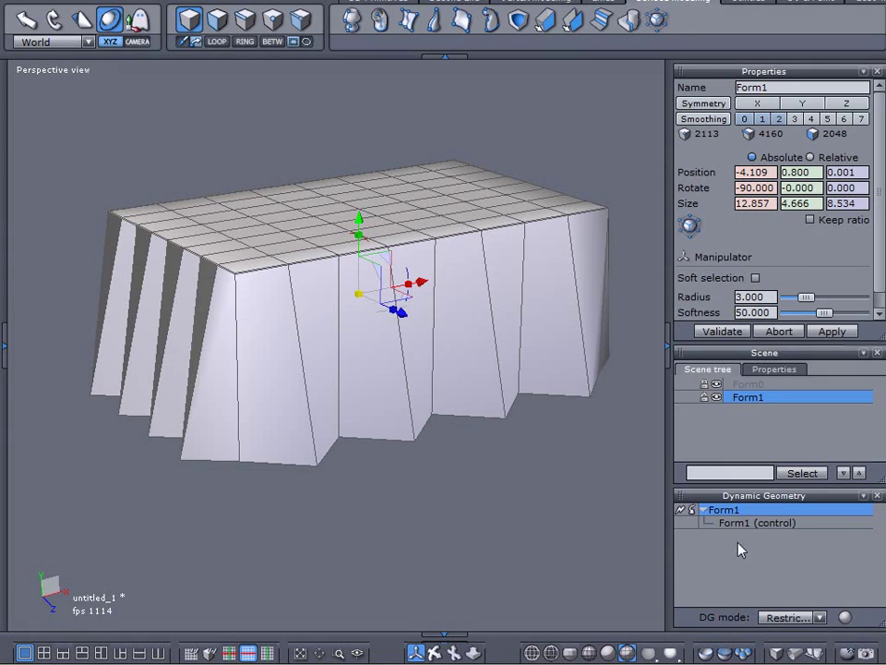
click(682, 514)
middle_drag(542, 461, 504, 482)
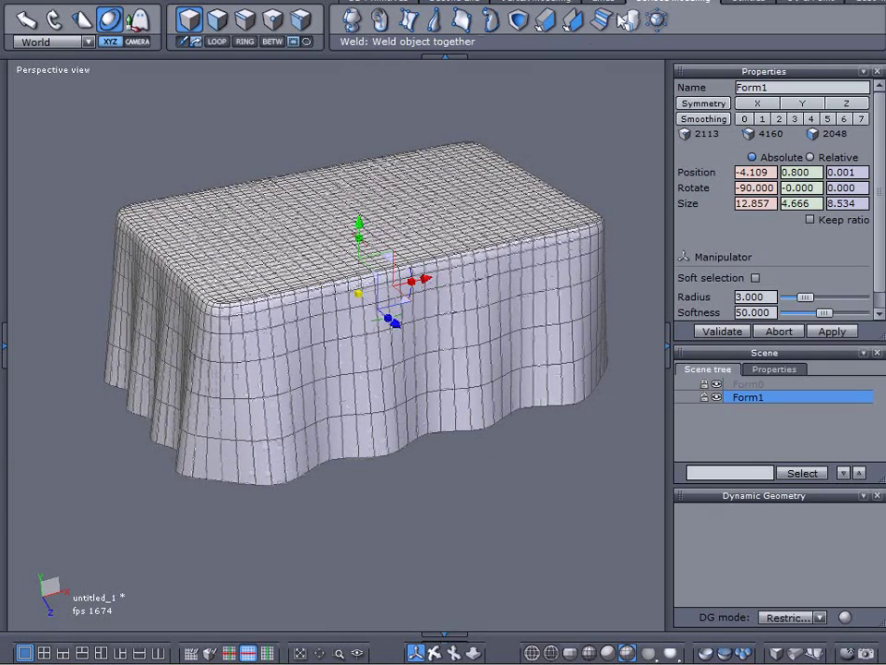
- Merge the cover's perfectly coplanar facets into a single facet and examine the mesh on its top
click(744, 4)
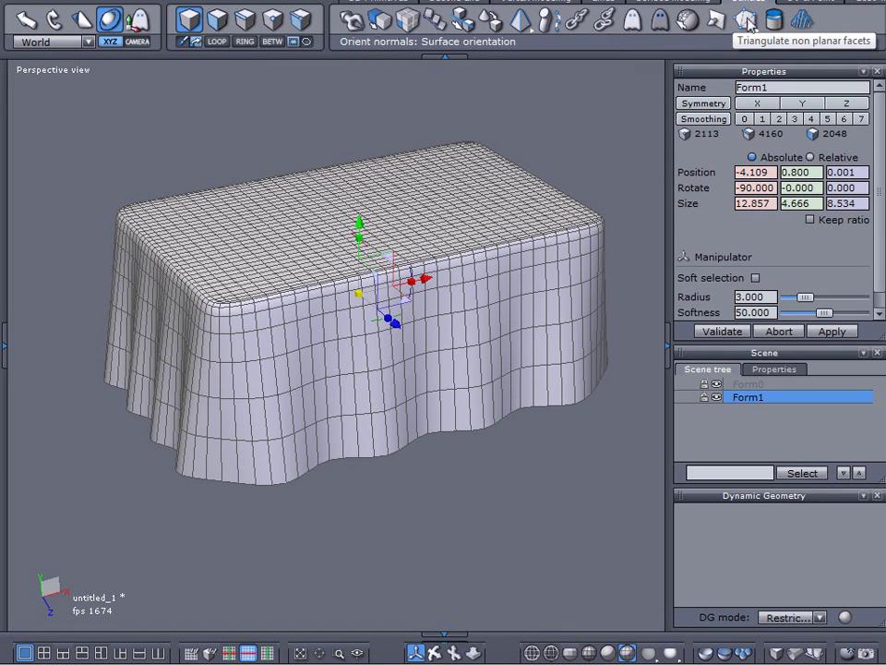
click(748, 24)
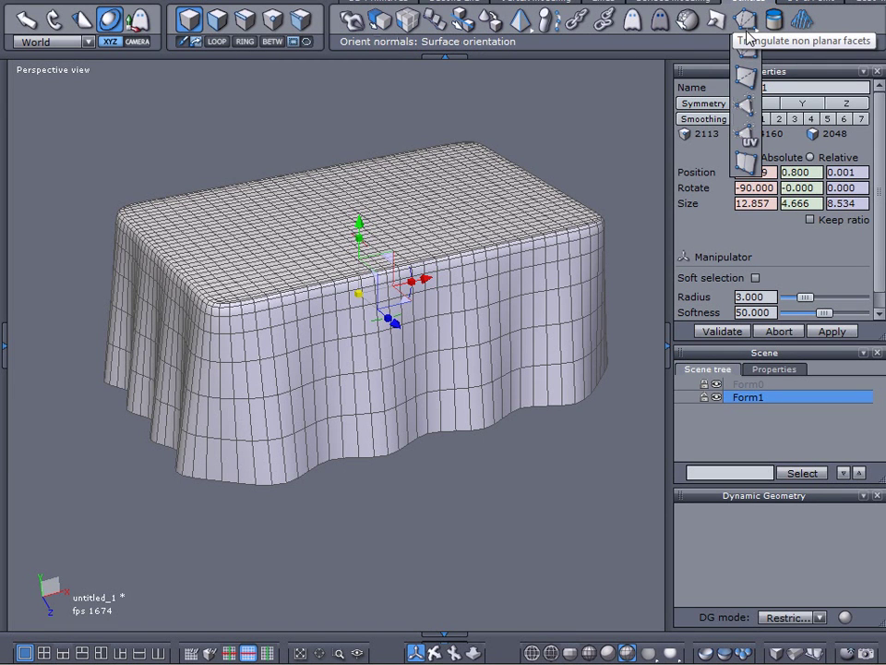
click(747, 164)
right_drag(608, 194, 222, 303)
scroll(227, 284, up, 3)
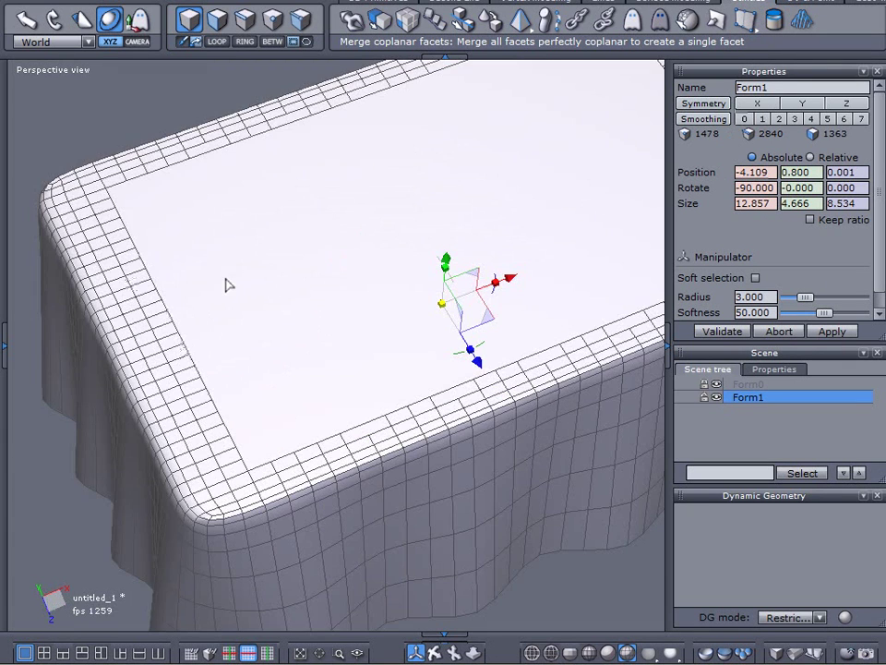
scroll(578, 287, down, 3)
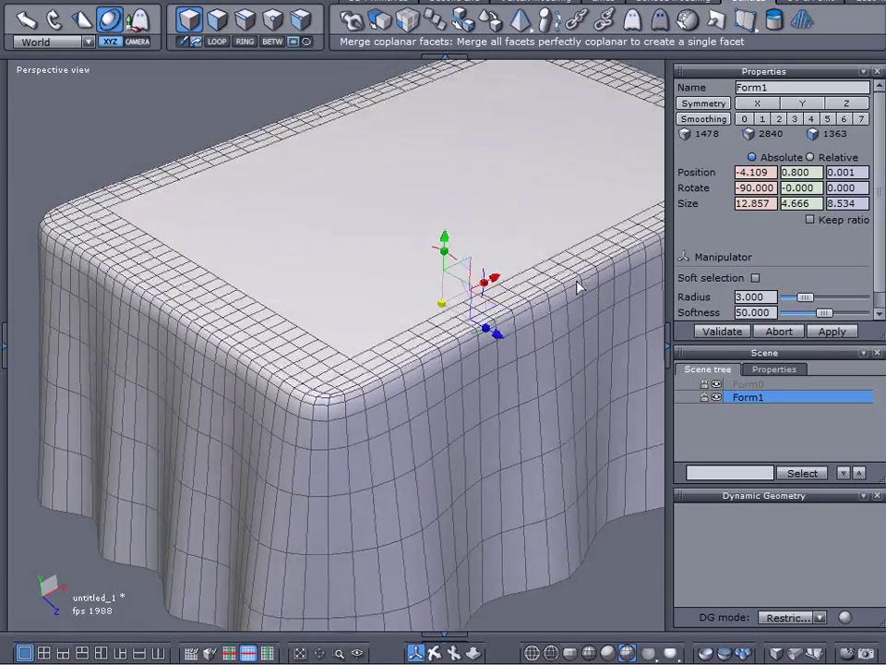
scroll(500, 303, up, 2)
right_drag(500, 303, 560, 222)
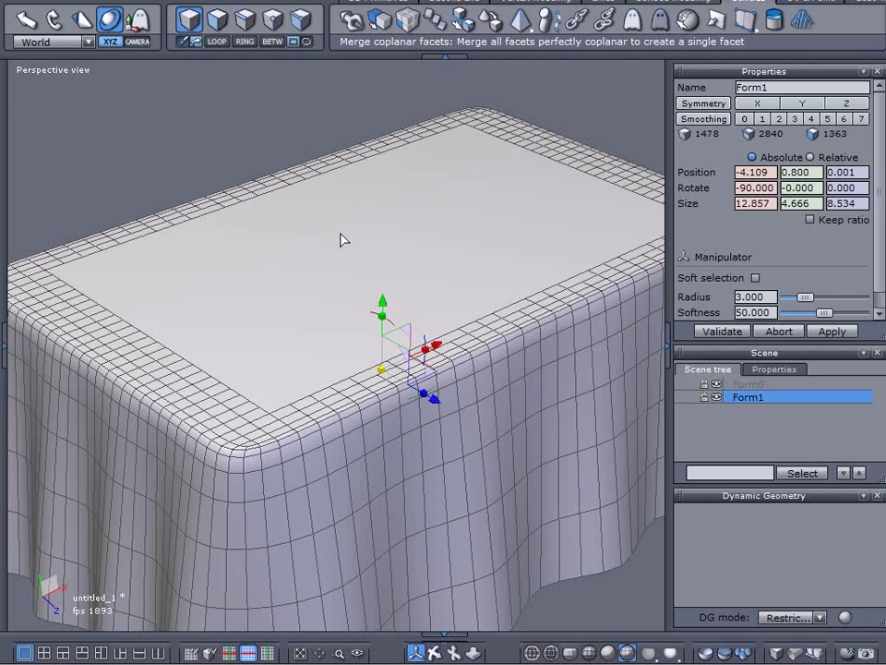
- In face selection, examine the large merged top face and the small border facets by selecting each in turn
click(217, 20)
click(211, 314)
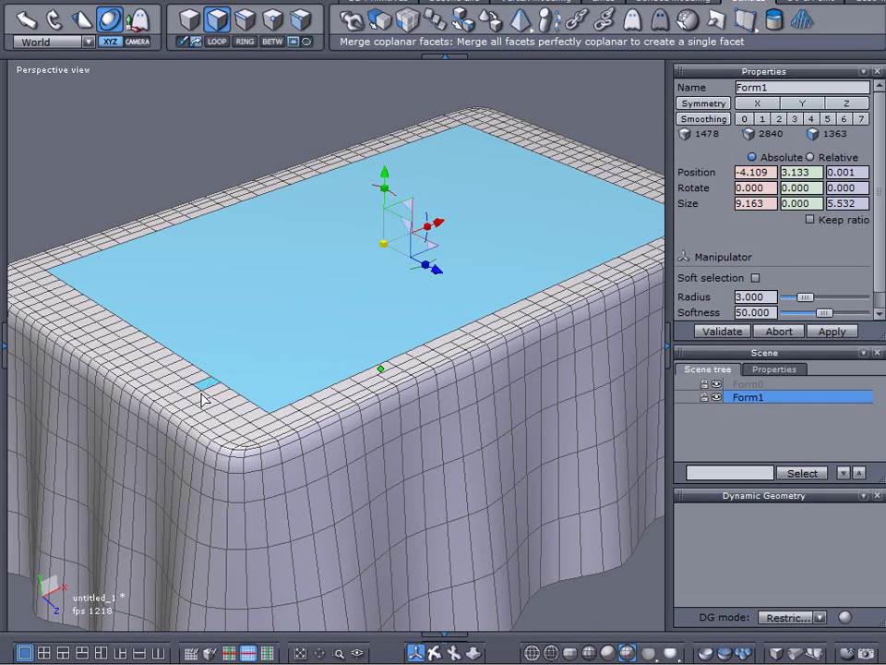
mouse_move(37, 289)
mouse_down()
mouse_move(135, 360)
mouse_move(242, 417)
mouse_move(297, 411)
mouse_move(251, 423)
mouse_move(207, 420)
mouse_move(211, 379)
mouse_up()
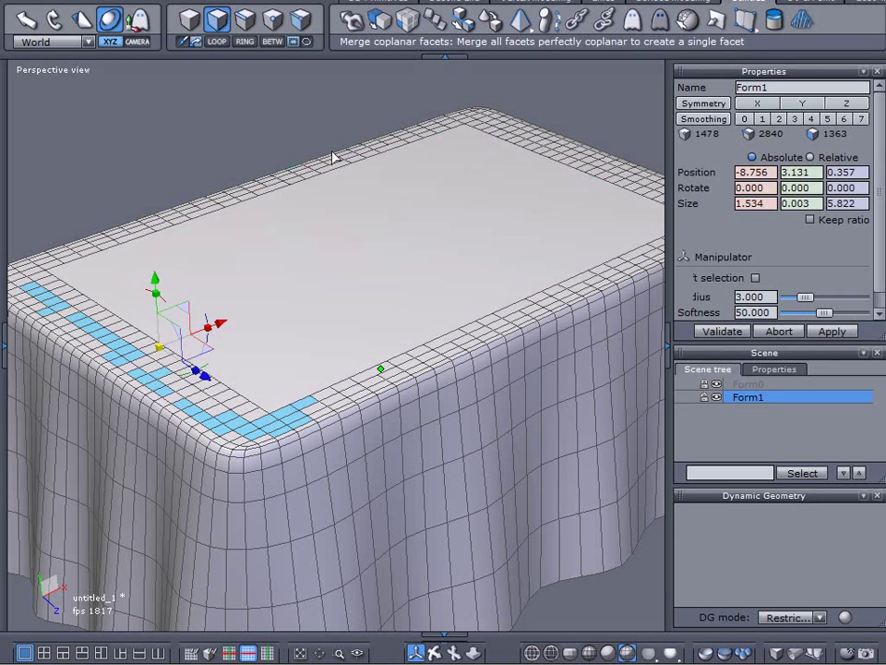
scroll(207, 429, up, 3)
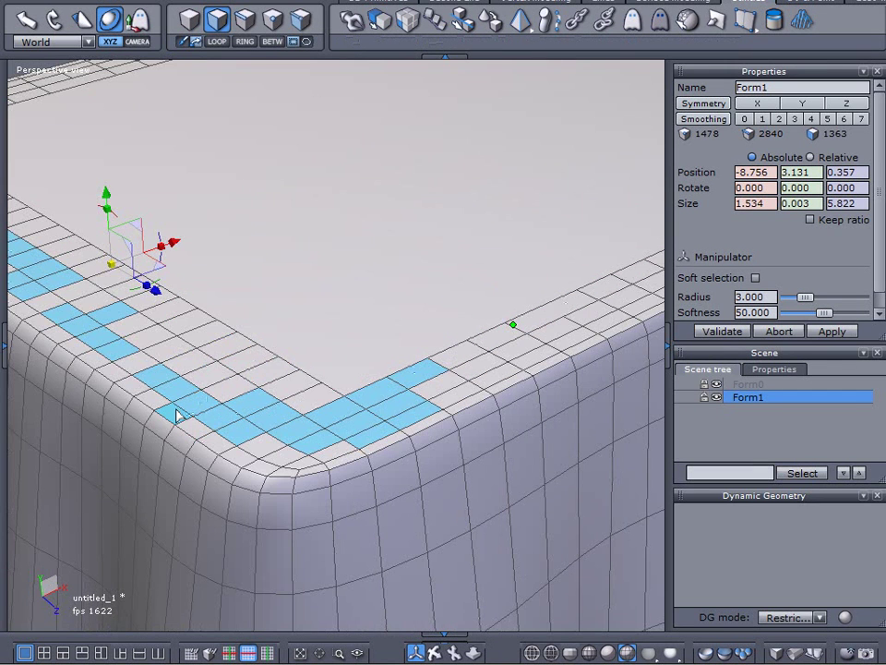
click(314, 303)
scroll(357, 280, down, 4)
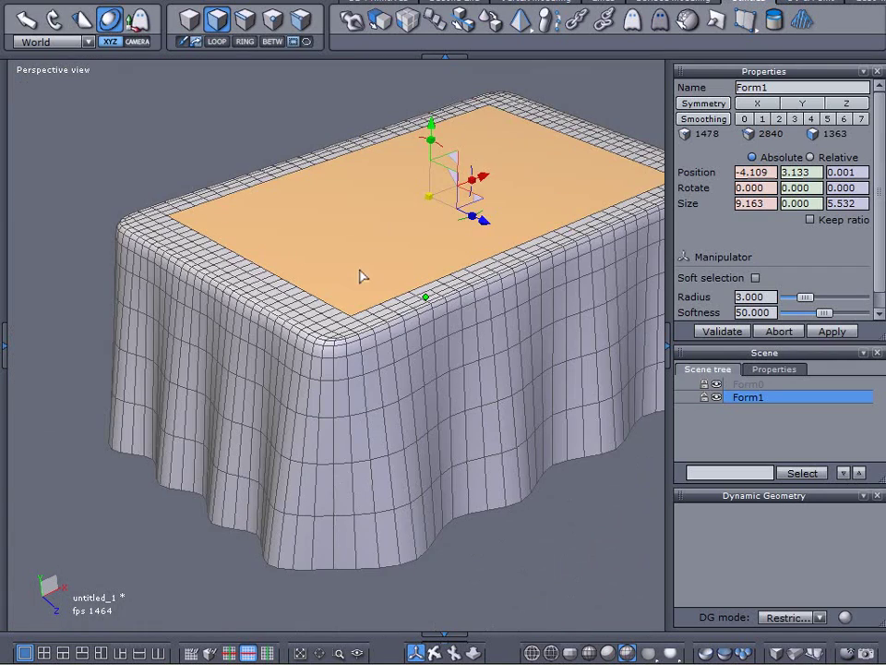
scroll(384, 261, up, 5)
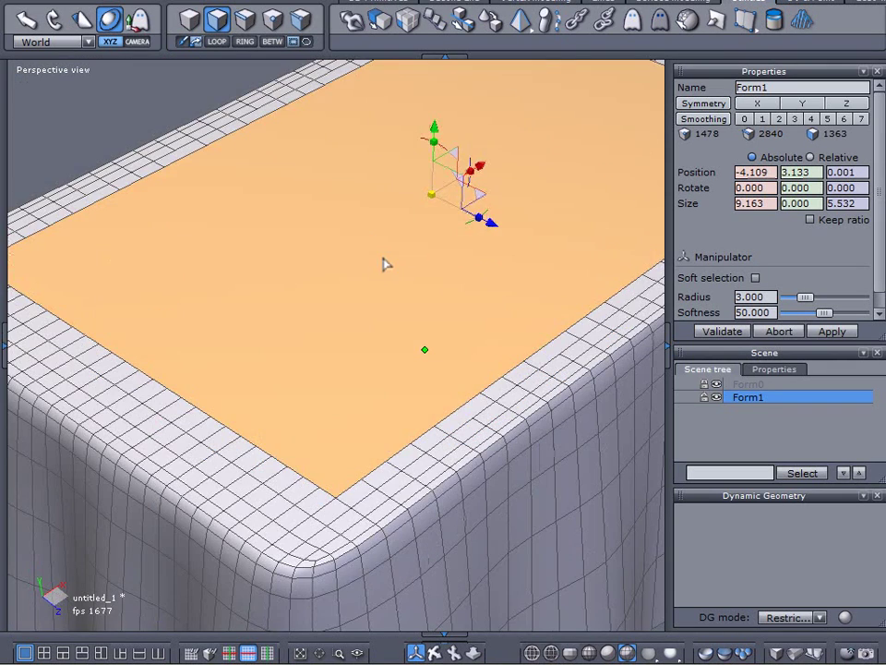
- Switch to shaded display without edges, inspect the deselected cover's surface, and reselect Form1
click(118, 98)
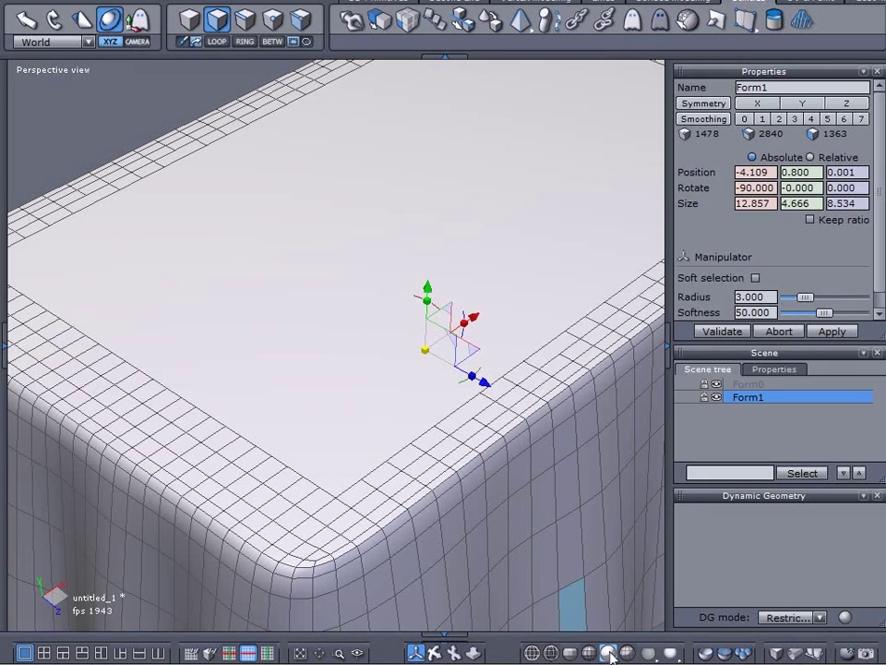
click(786, 437)
scroll(518, 416, up, 3)
scroll(480, 365, down, 8)
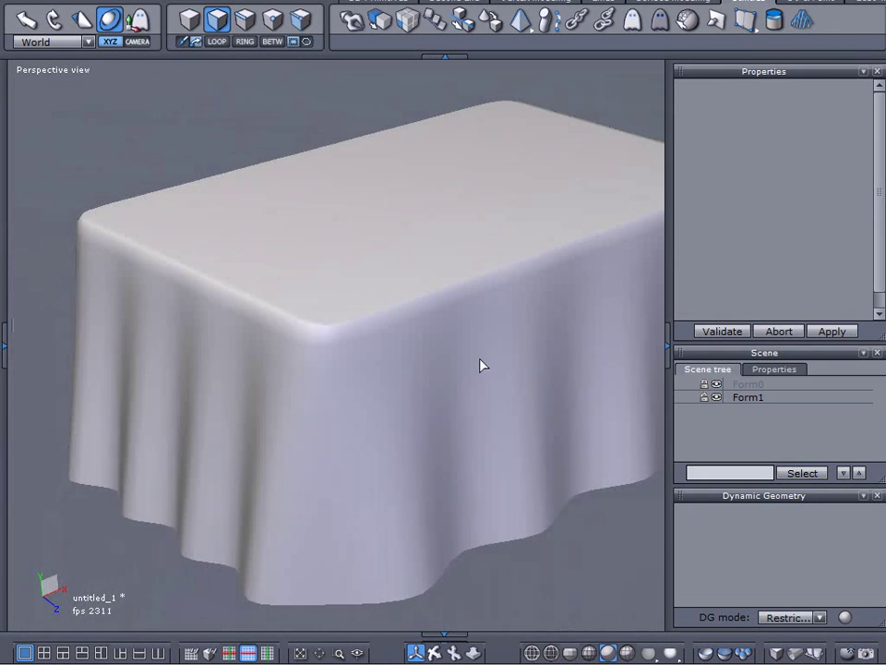
click(733, 399)
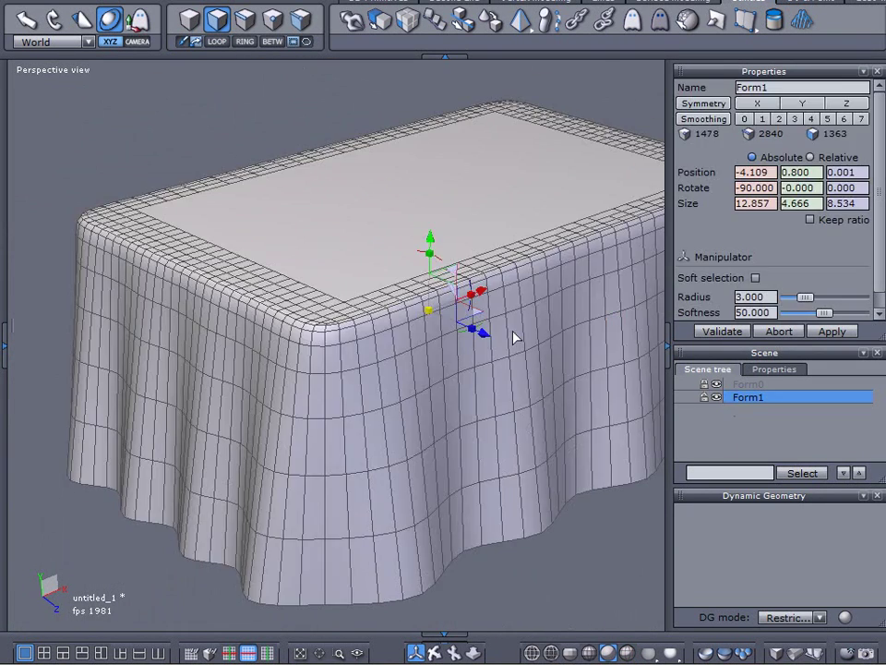
scroll(397, 416, up, 6)
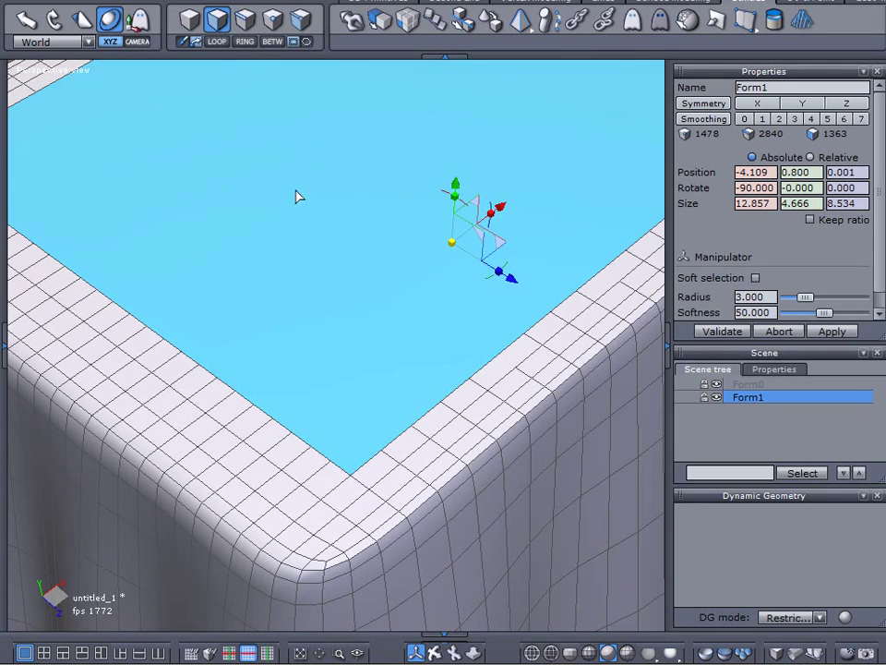
- Inset the cover's large merged top face with Sweep surface at zero height and a scale of about 0.97
scroll(316, 235, down, 3)
middle_drag(425, 280, 344, 350)
middle_drag(217, 215, 266, 280)
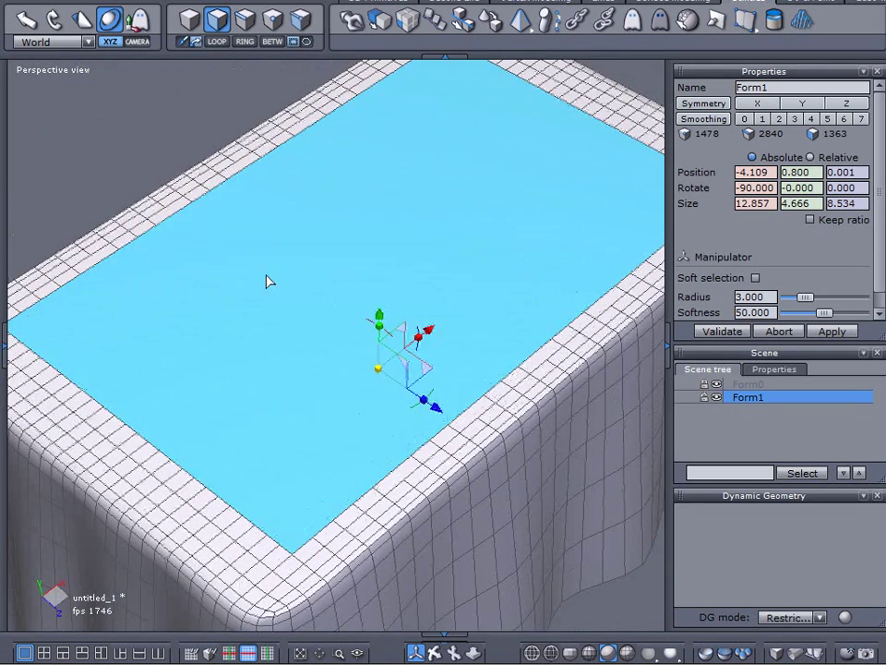
click(266, 280)
alt+drag(255, 352, 275, 107)
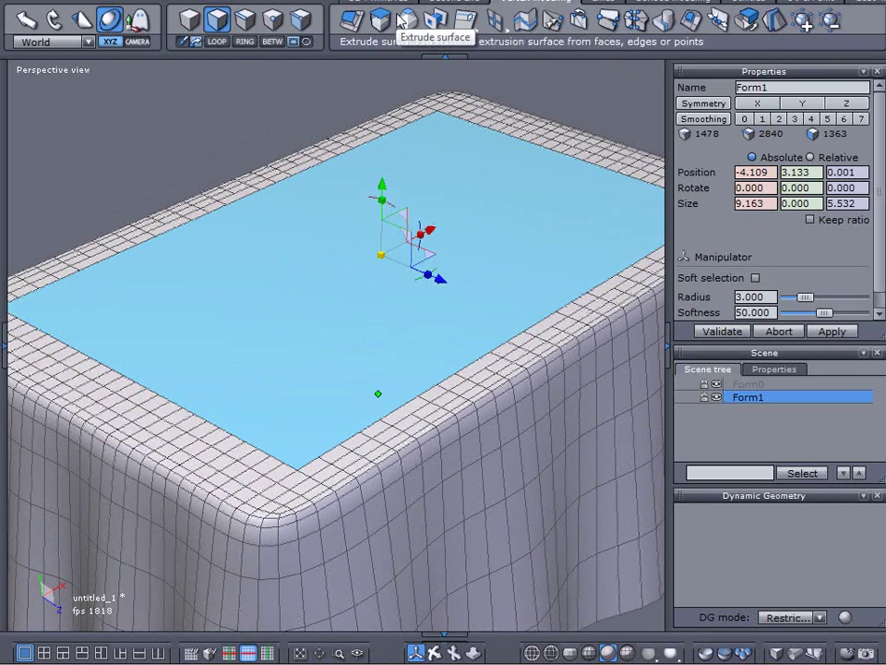
click(386, 19)
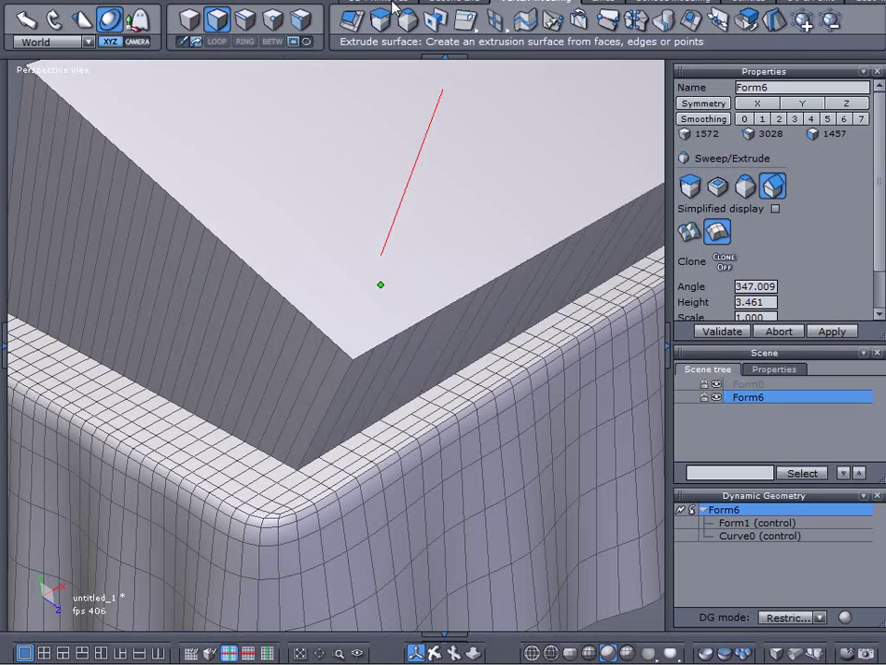
click(690, 186)
click(717, 186)
drag(317, 261, 251, 292)
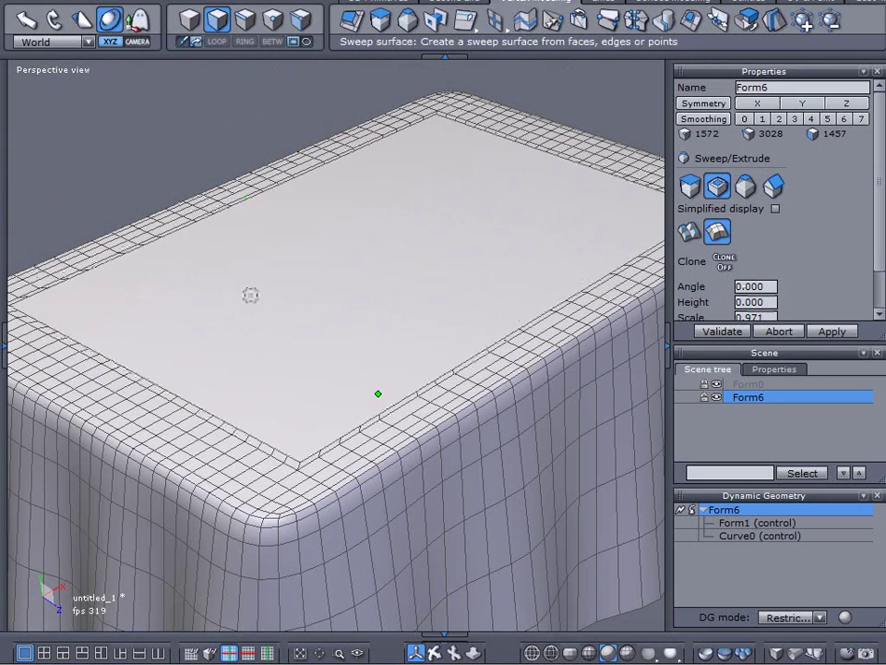
drag(521, 175, 542, 257)
click(722, 332)
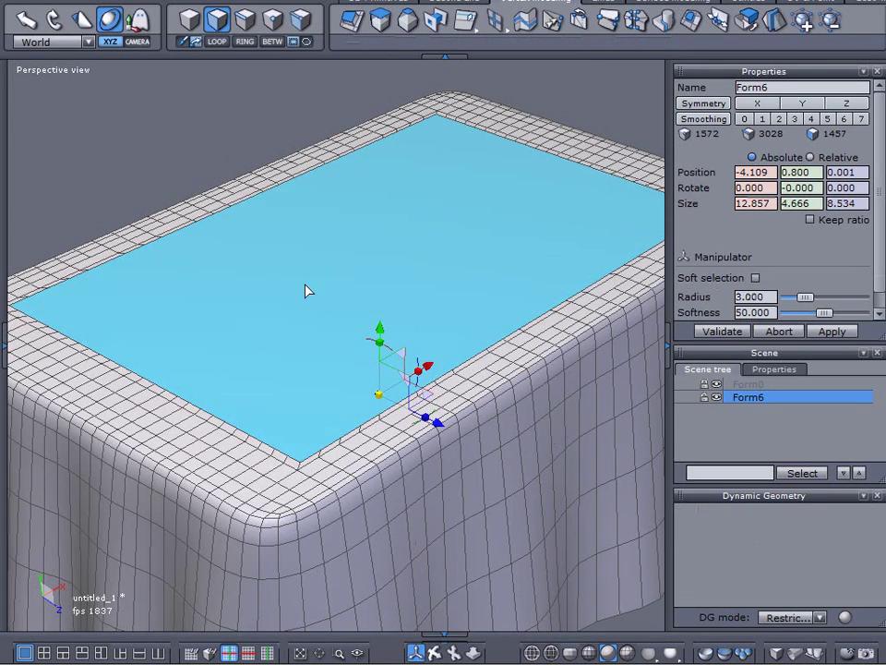
- Deselect the cover and inspect its shaded top surface and wavy sides from several angles
scroll(231, 296, down, 5)
click(772, 435)
middle_drag(577, 428, 591, 389)
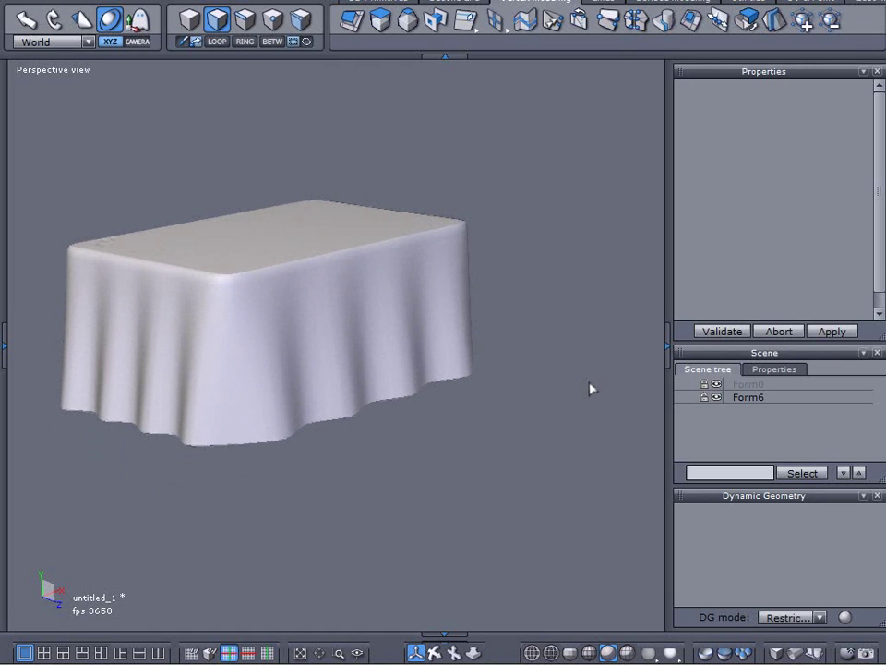
middle_drag(591, 388, 521, 505)
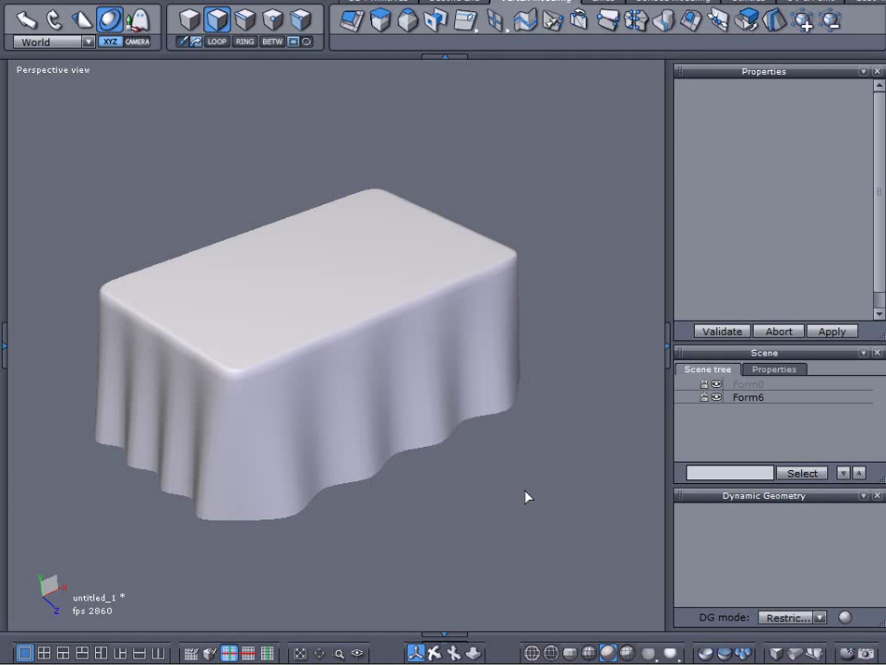
middle_drag(520, 508, 475, 509)
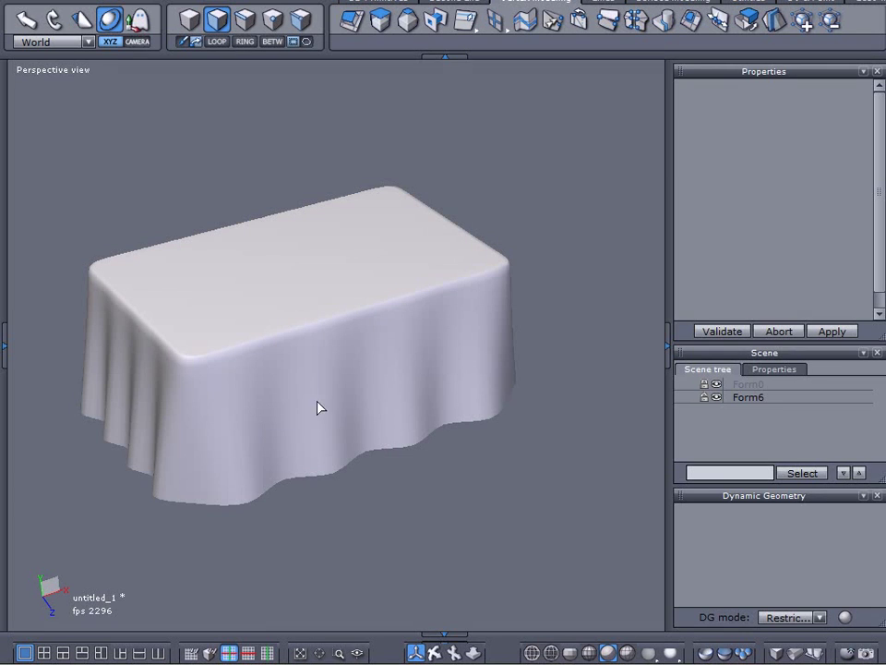
middle_drag(396, 418, 433, 404)
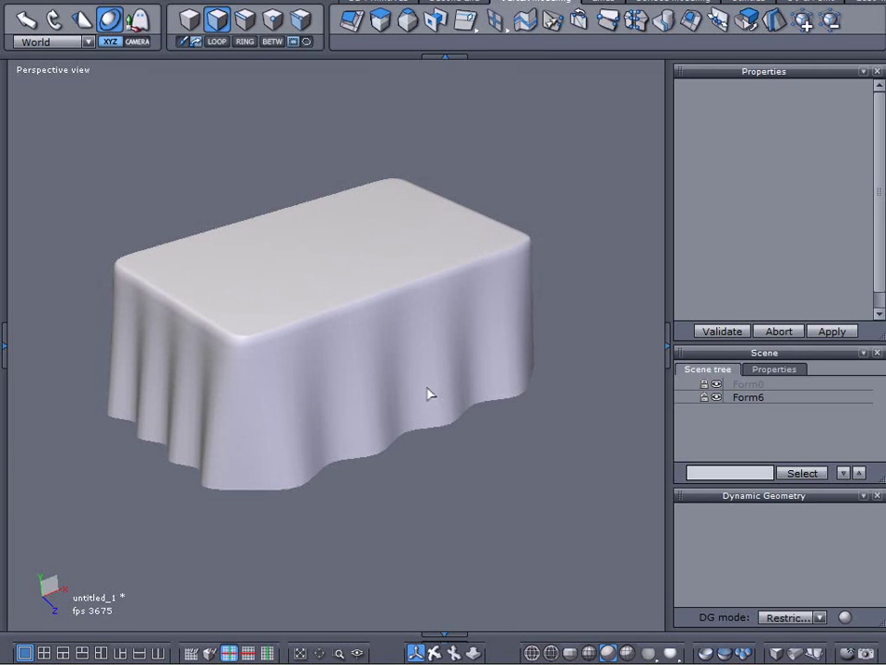